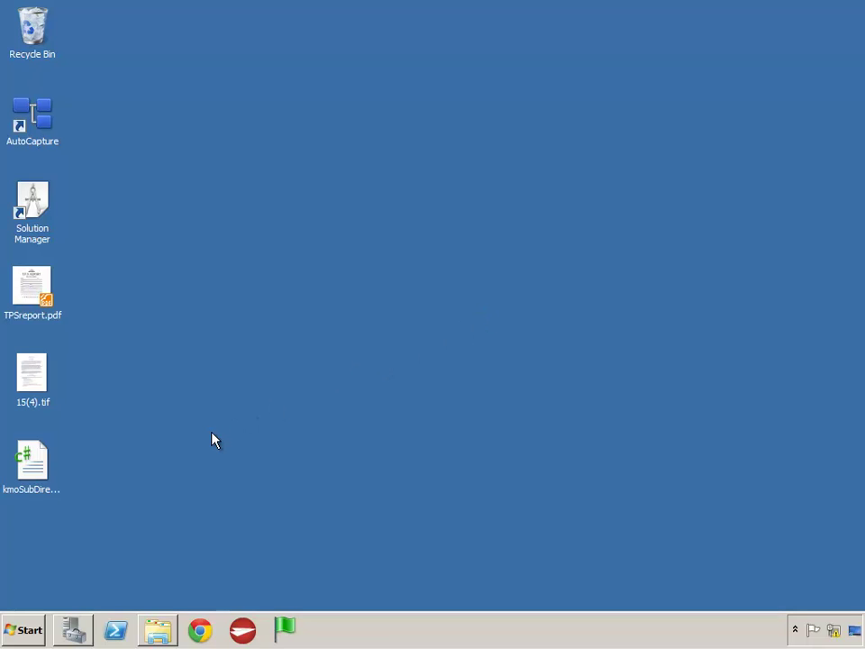
- Copy kmoSubDirectoryFilter.cs from the desktop into the CodeFiles folder inside Browse and Filter
click(52, 469)
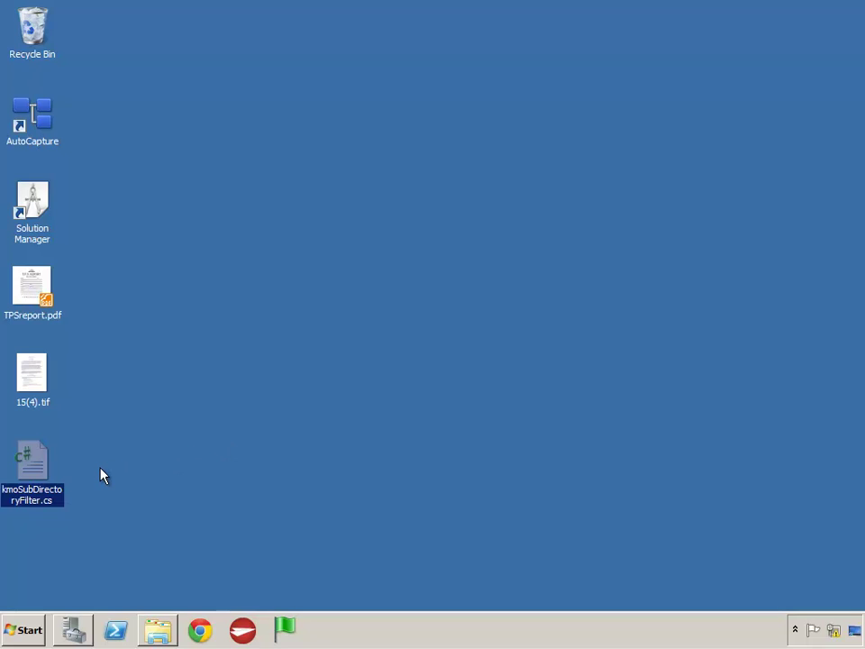
right_click(27, 465)
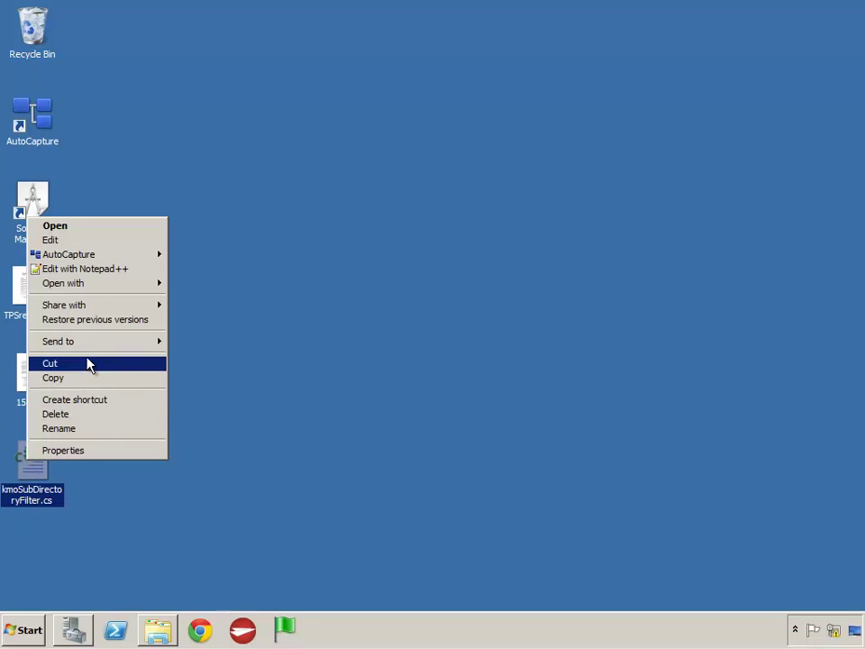
click(79, 380)
click(158, 630)
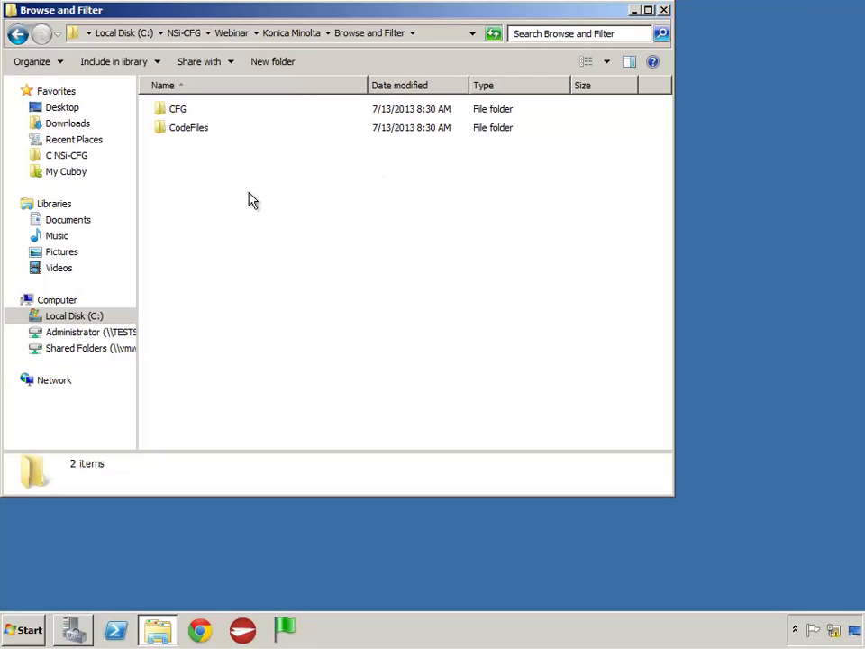
click(165, 129)
right_click(164, 129)
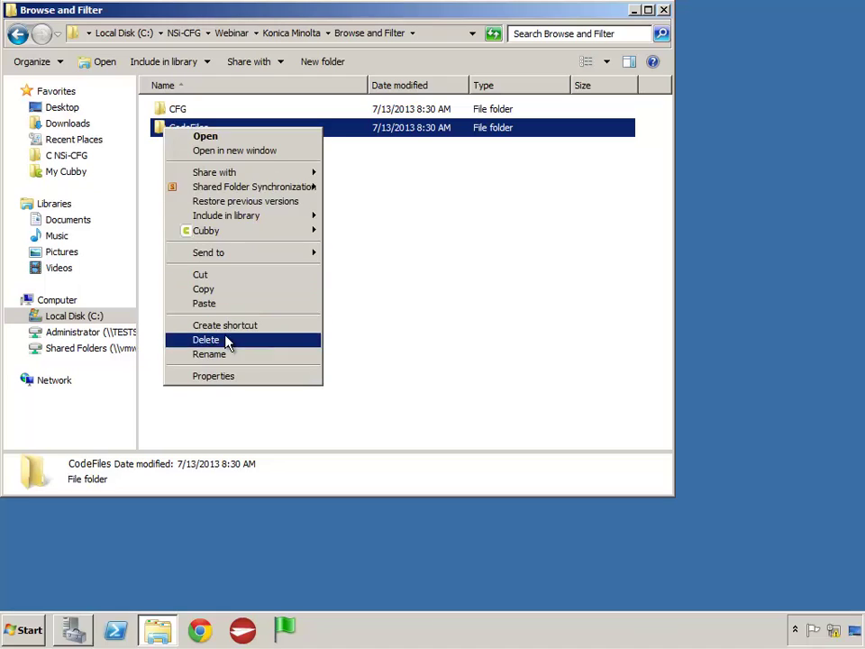
click(223, 303)
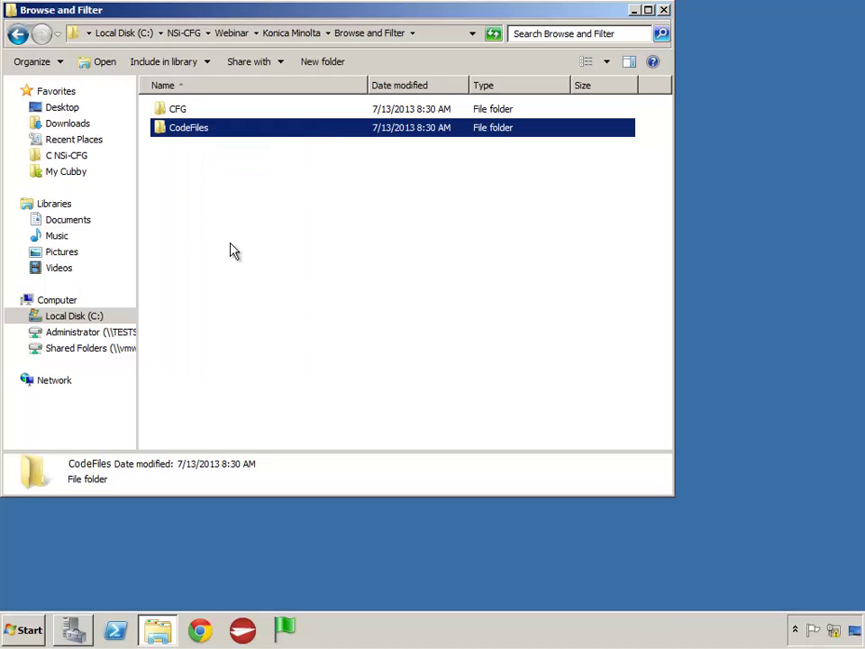
- Check the contents of the CodeFiles and CFG folders, and minimize the folder window
double_click(164, 129)
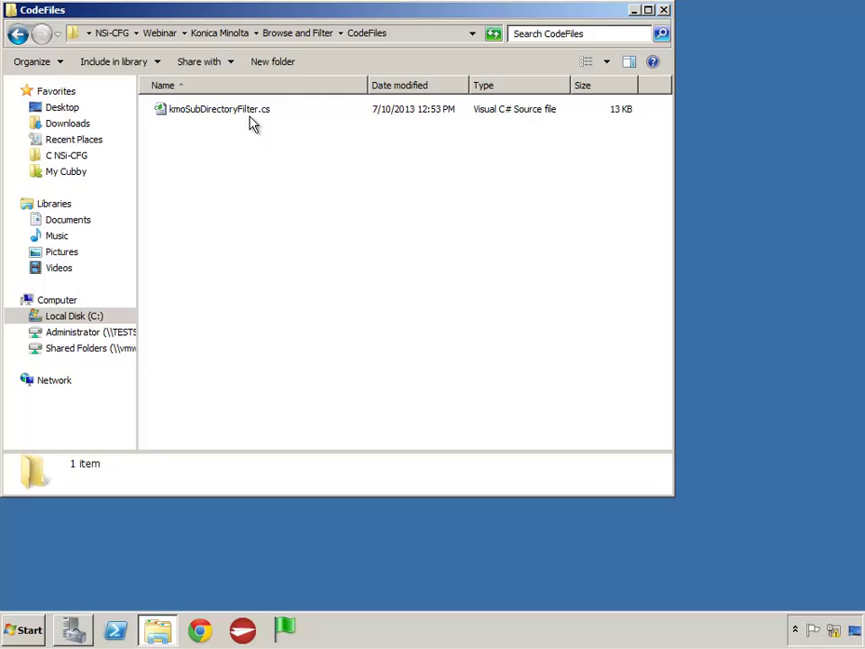
click(18, 35)
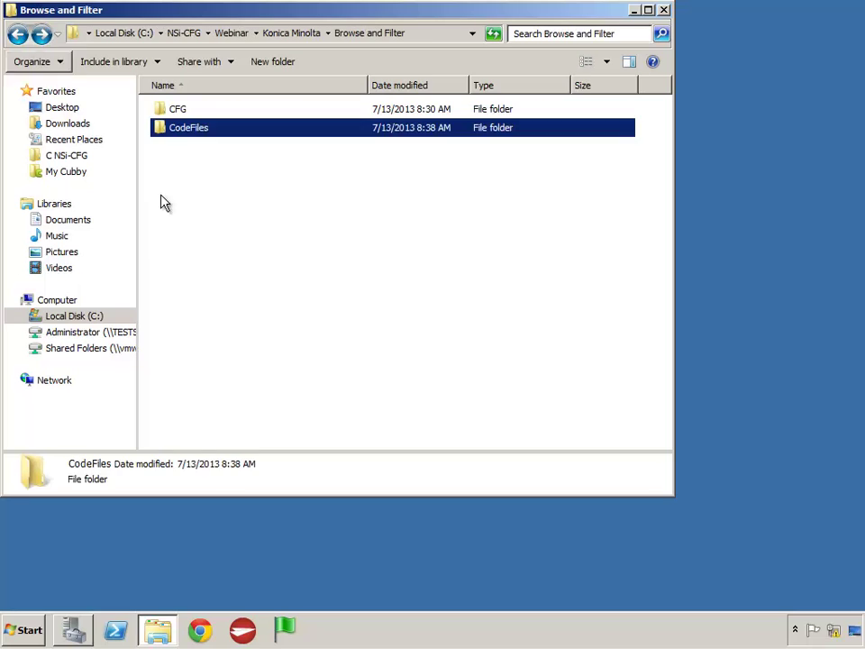
double_click(171, 109)
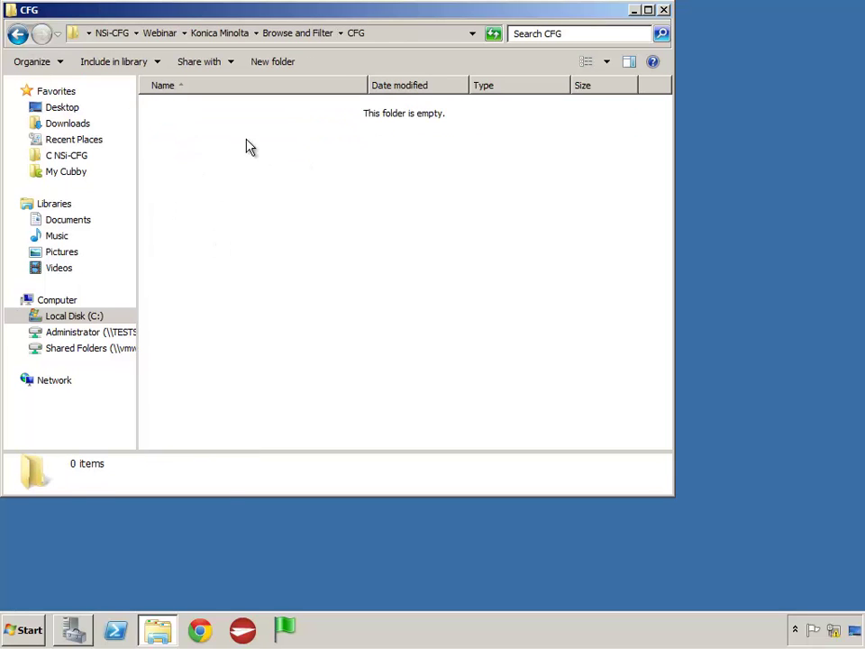
click(160, 629)
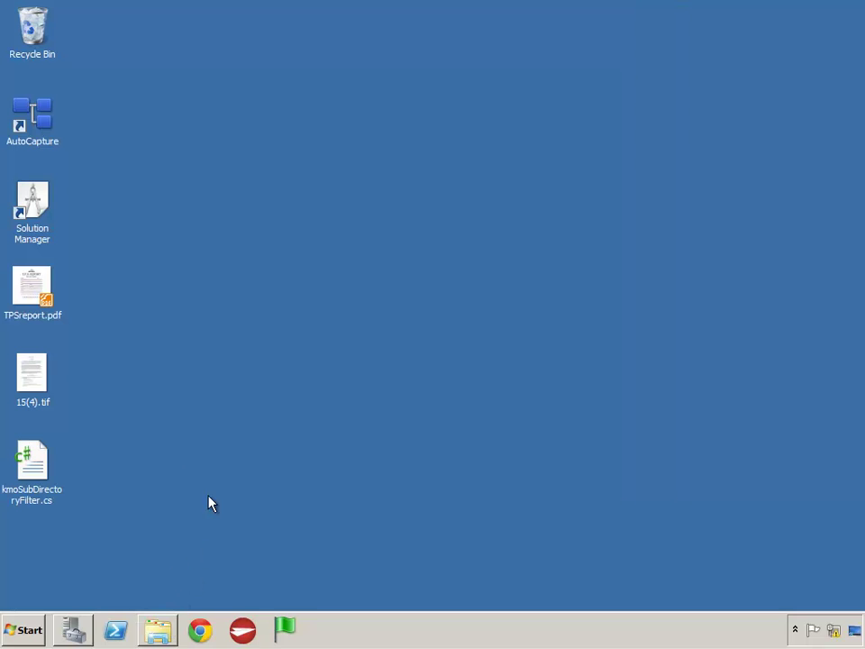
- Switch to AutoStore Workflow 6 Process Designer and create a new task named cKonica that runs every 5 seconds
click(244, 631)
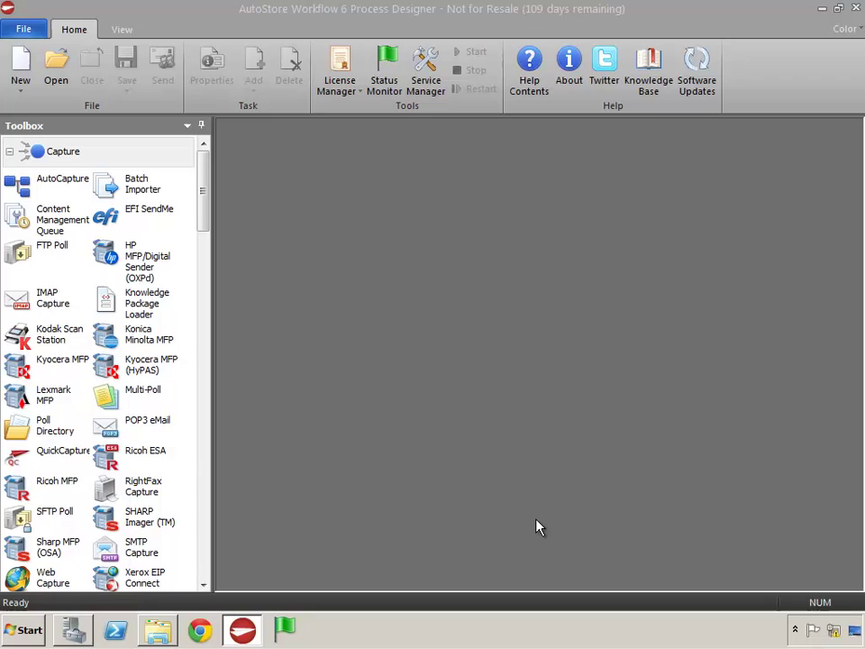
click(22, 80)
text(c)
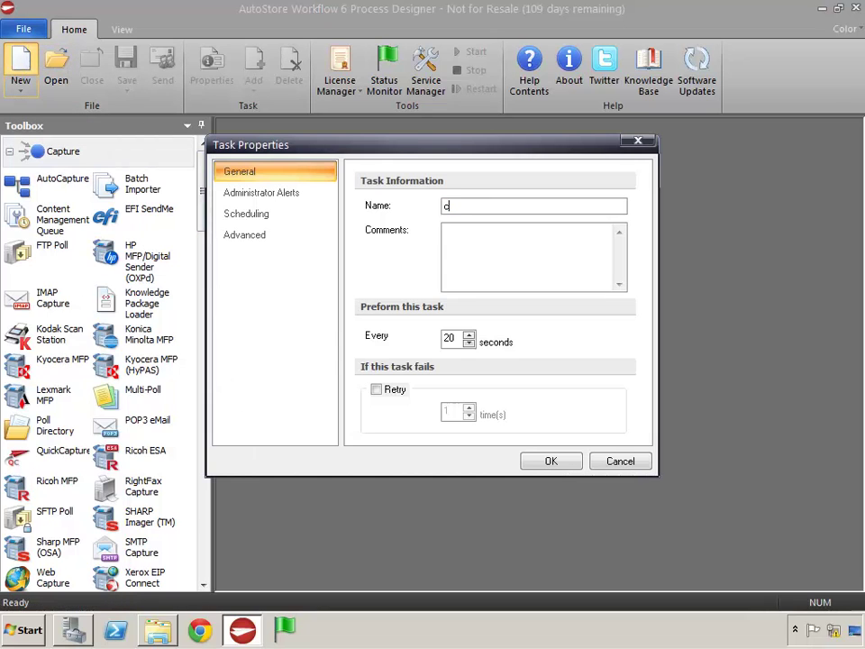
text(Konica)
key(Tab)
key(Tab)
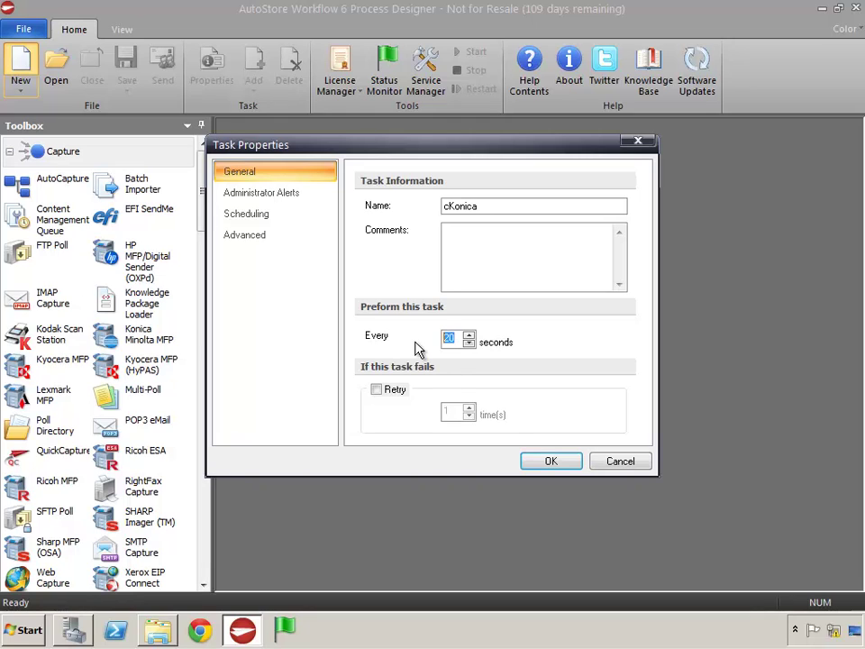
text(5)
click(550, 460)
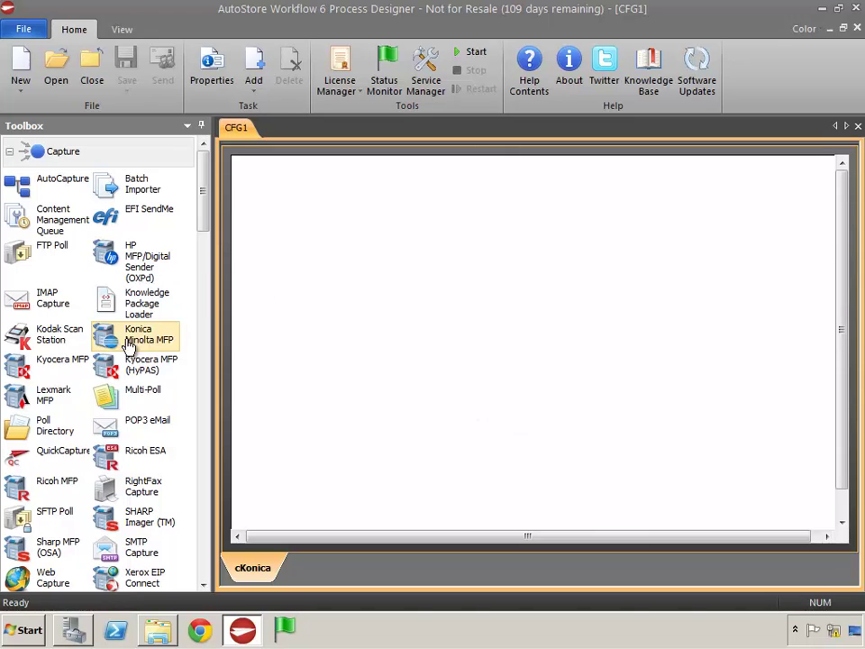
- Place a Konica Minolta MFP capture component in the workflow with a Send to Folder route component following it
drag(131, 340, 353, 232)
drag(206, 193, 205, 568)
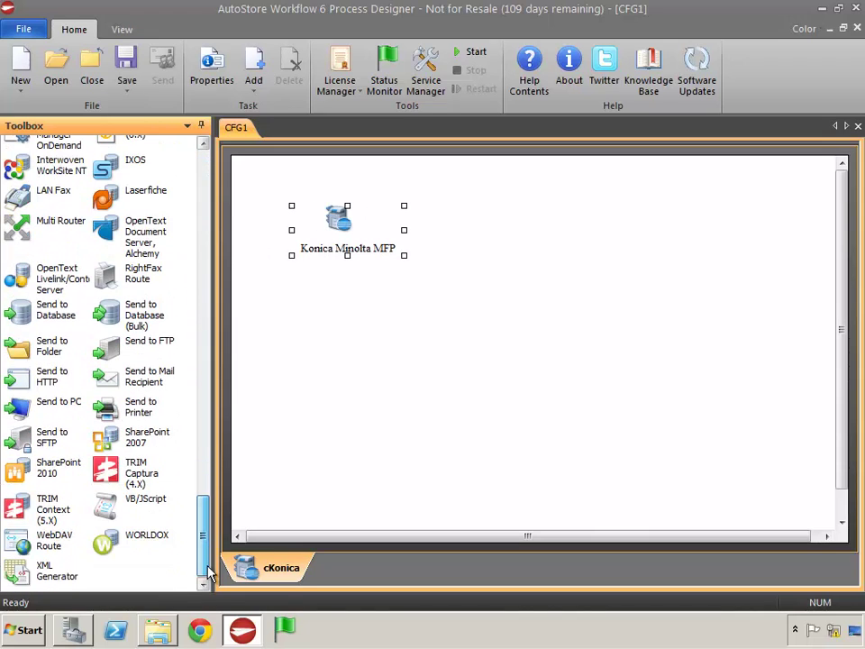
drag(27, 350, 649, 245)
click(468, 390)
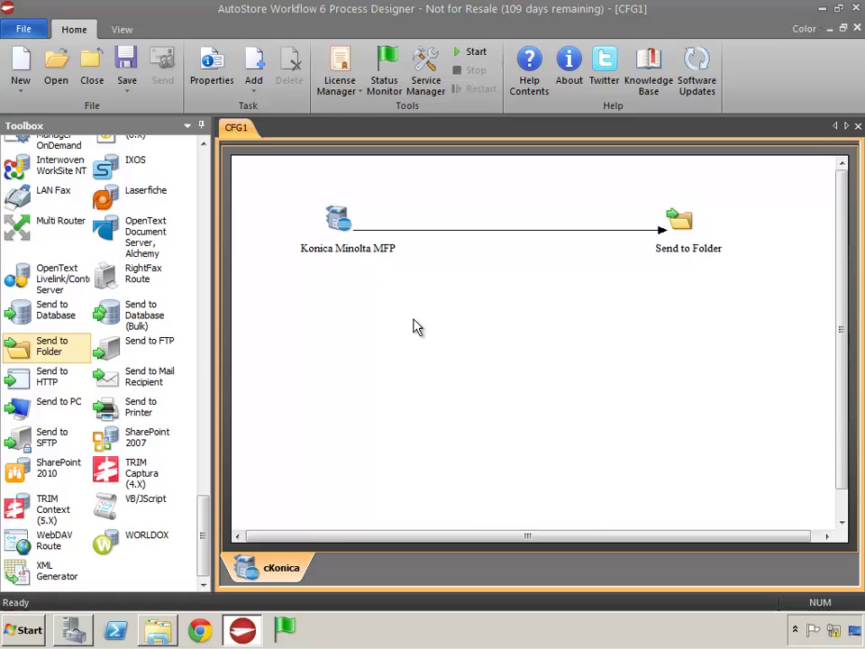
- Remove the default form, menu and group from the Konica Minolta MFP component's configuration
click(340, 222)
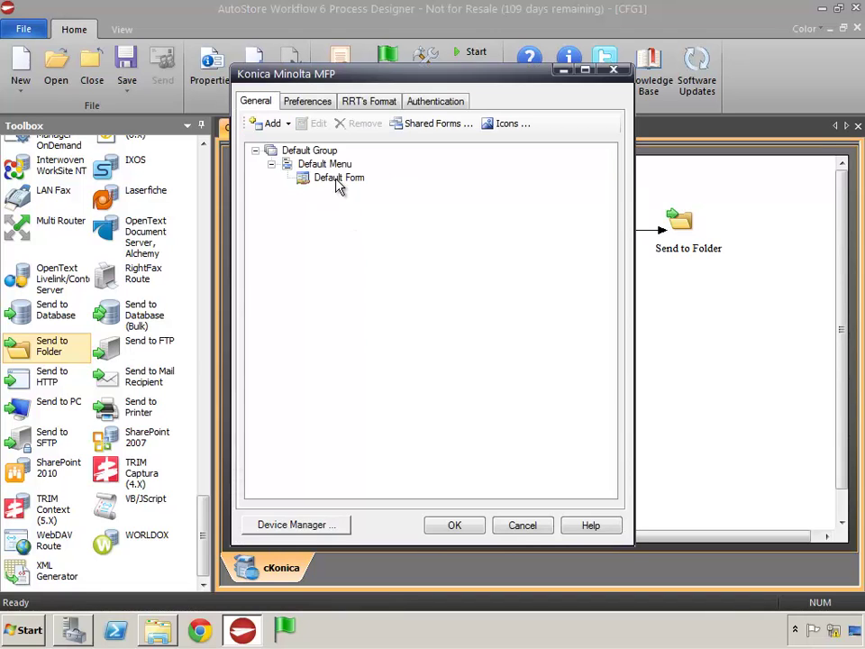
click(337, 179)
click(355, 126)
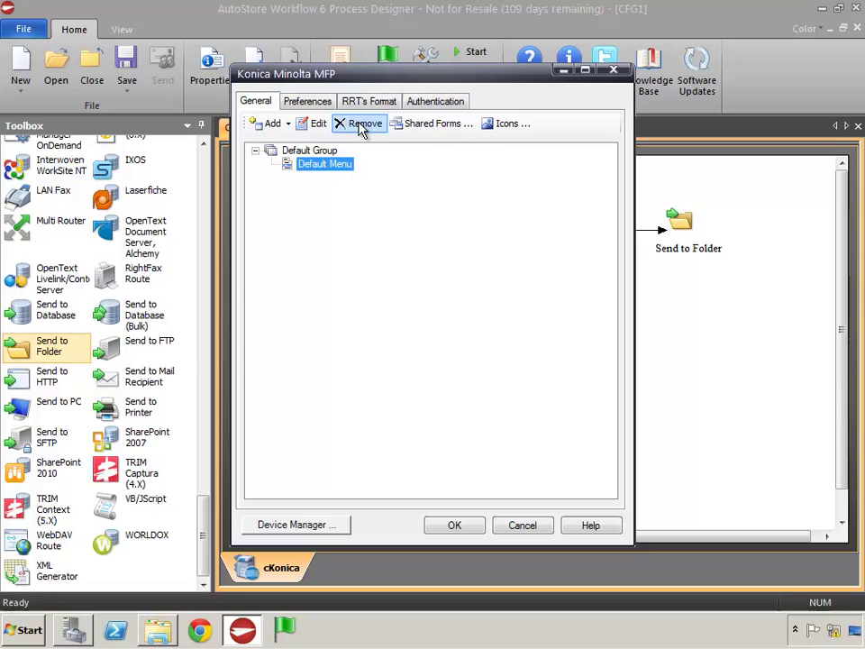
click(359, 127)
- Add a new form to the Konica Minolta MFP component and name it Send to Folder
click(287, 125)
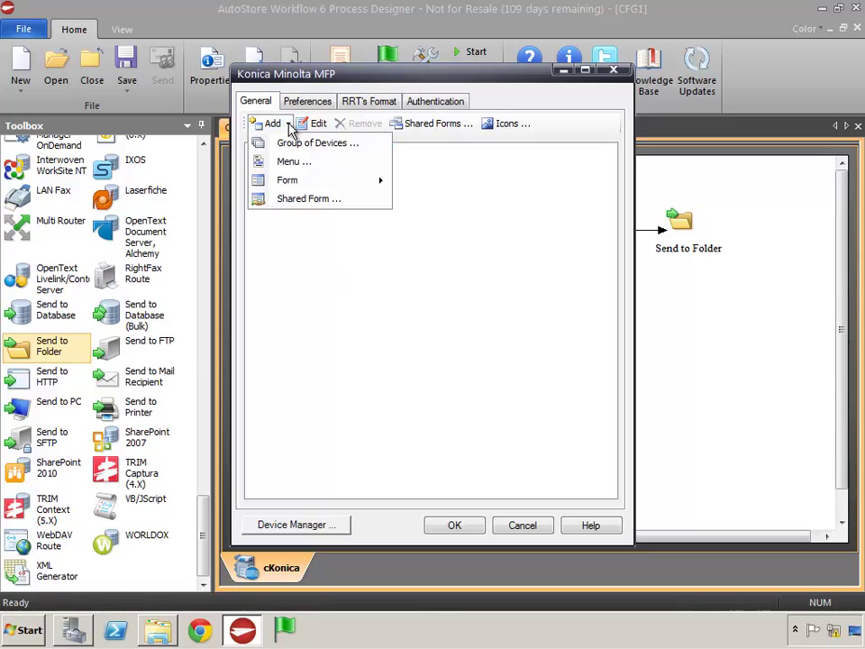
mouse_move(287, 181)
click(440, 183)
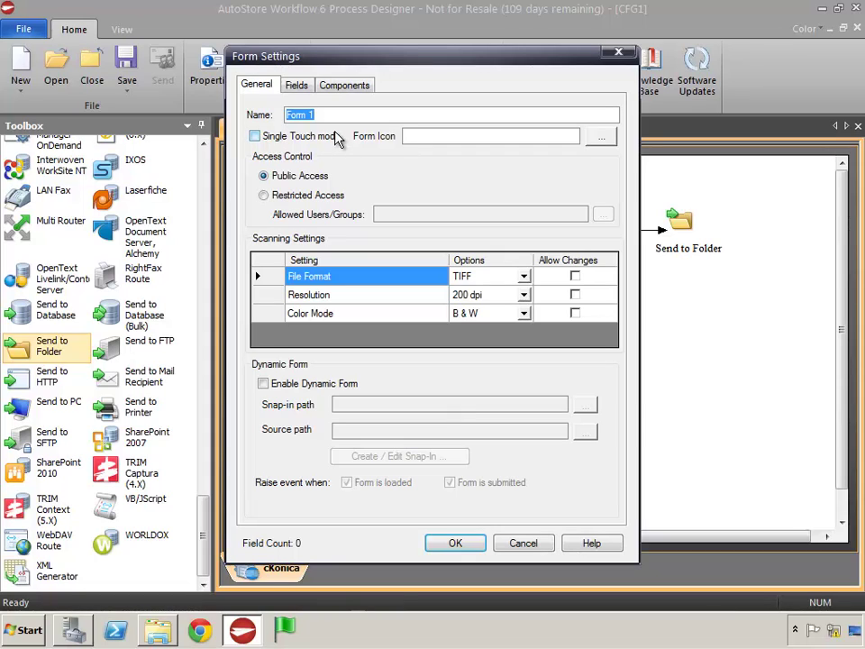
text(Send )
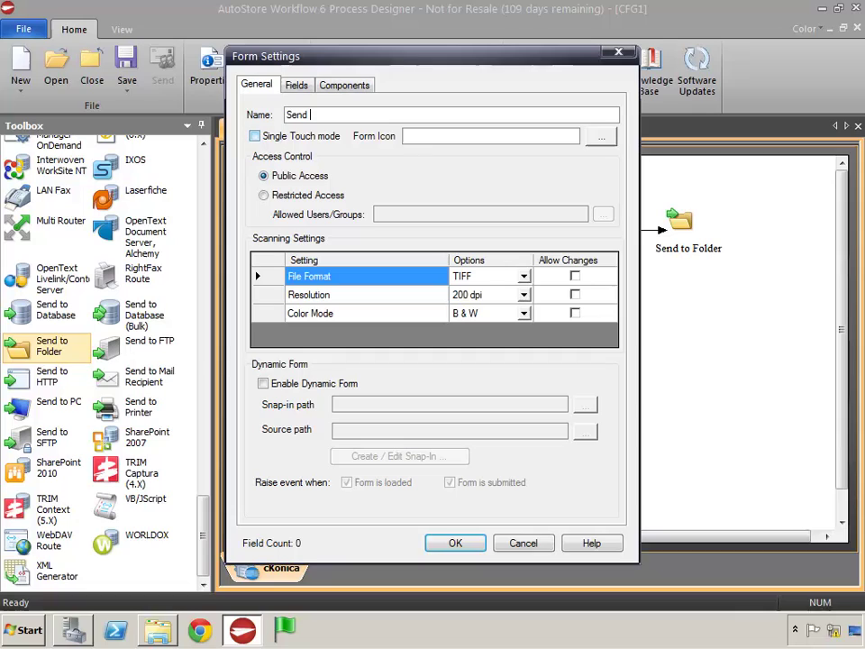
text(to Folder)
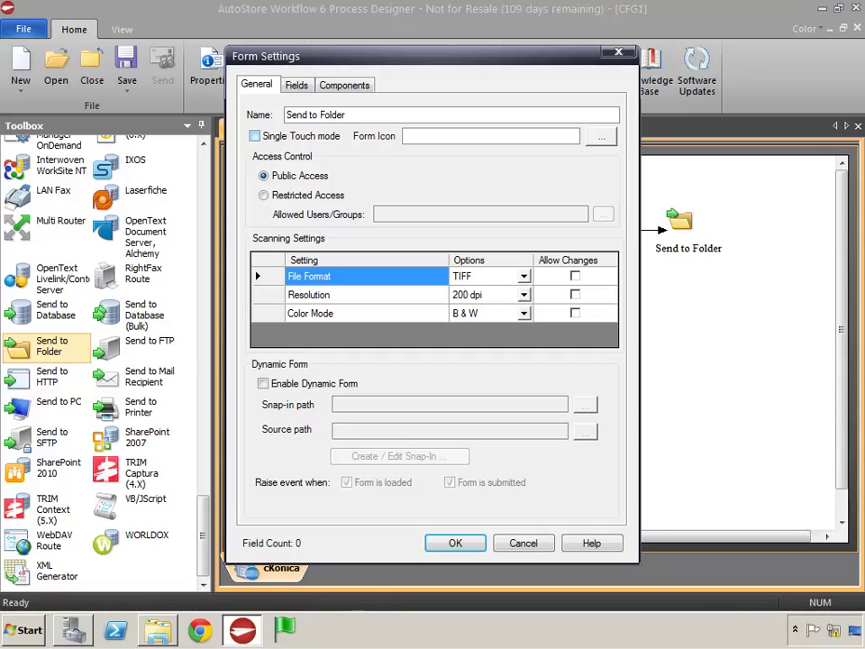
- Enable the dynamic form and paste C:\NSi-CFG\Webinar\Konica Minolta\Browse and Filter\CodeFiles as its source path
click(262, 384)
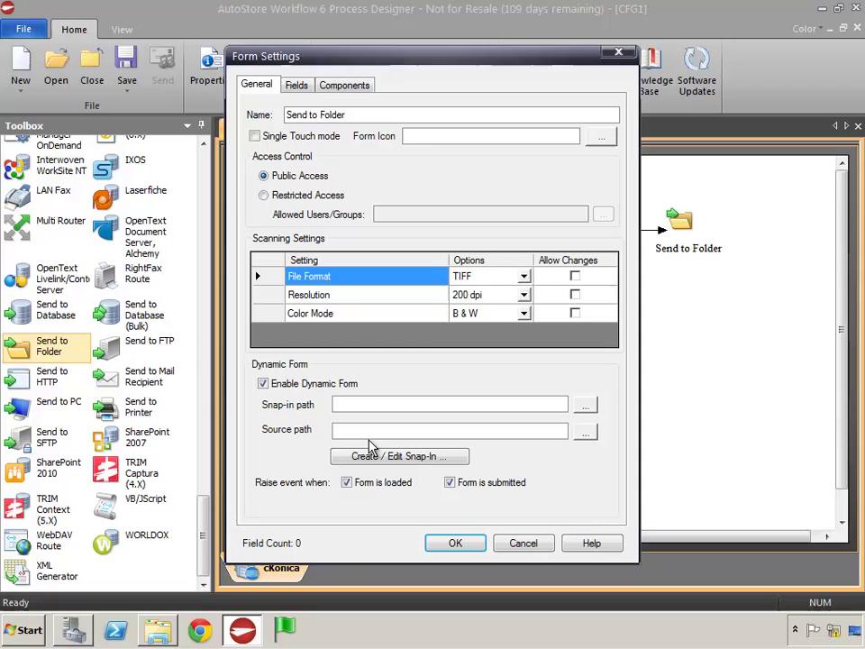
click(161, 634)
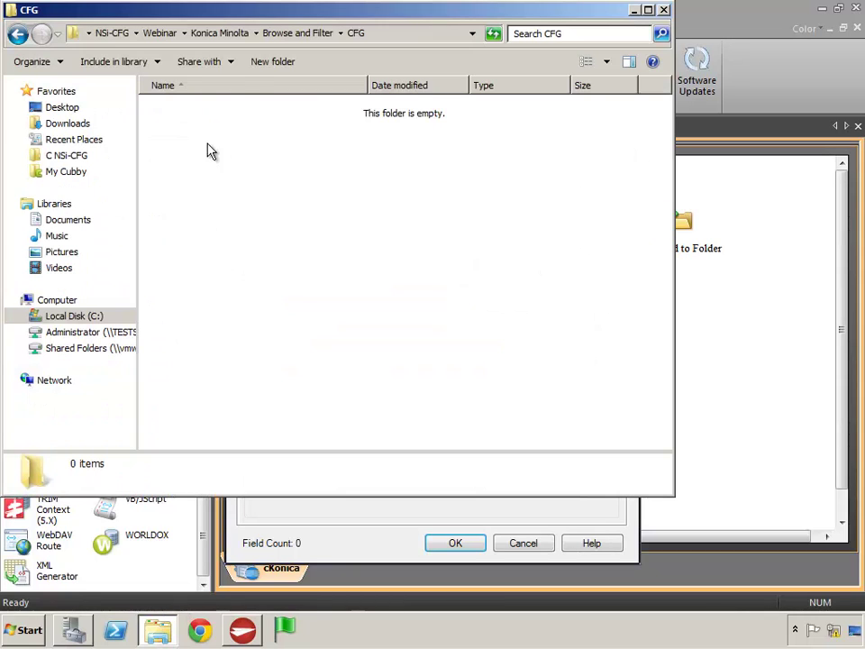
click(284, 34)
double_click(171, 136)
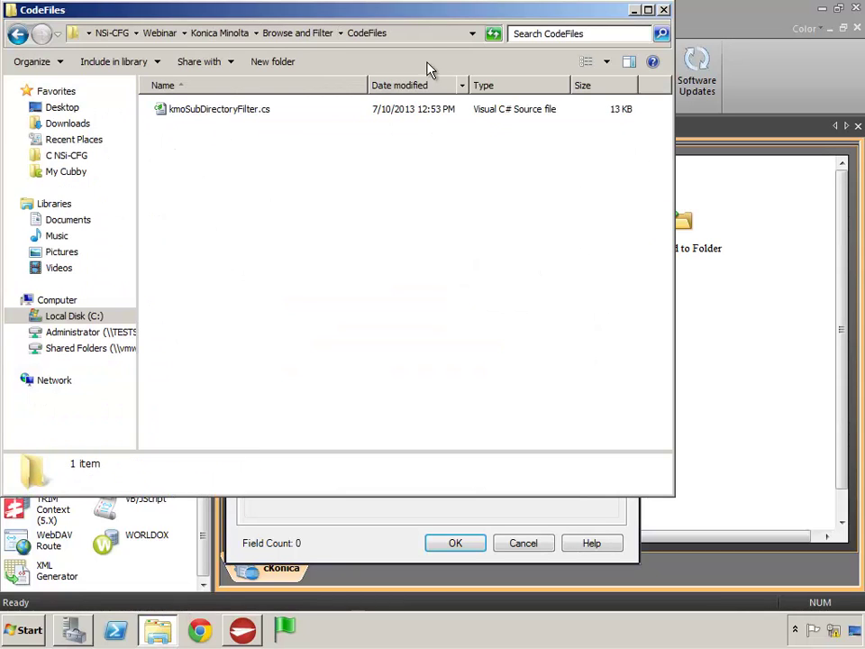
click(271, 34)
right_click(207, 38)
click(260, 86)
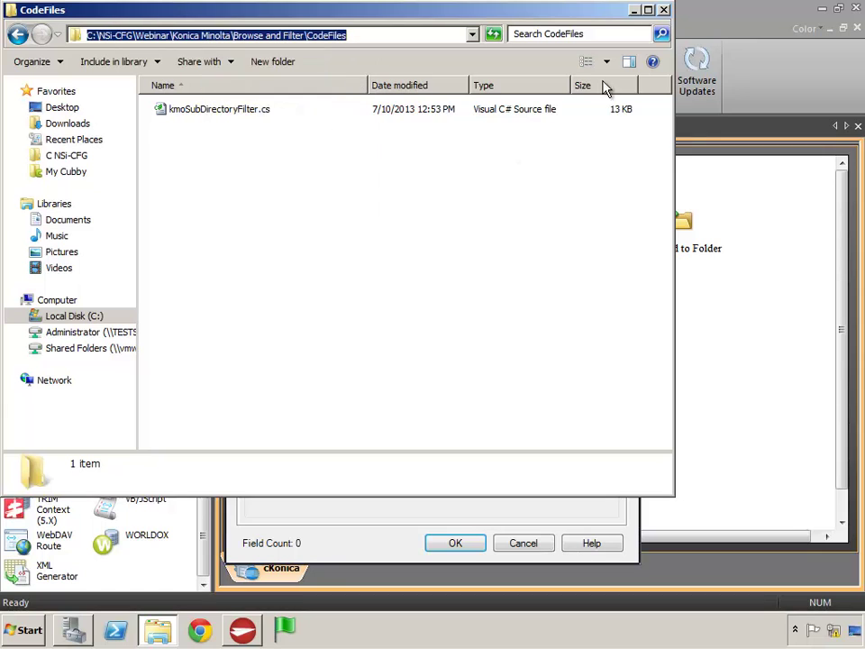
click(634, 10)
right_click(346, 432)
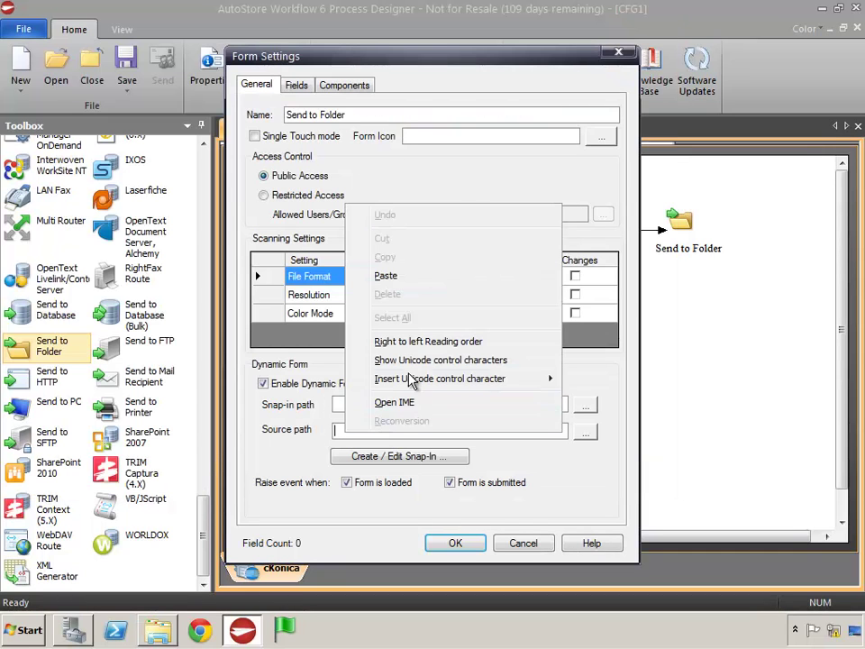
click(411, 283)
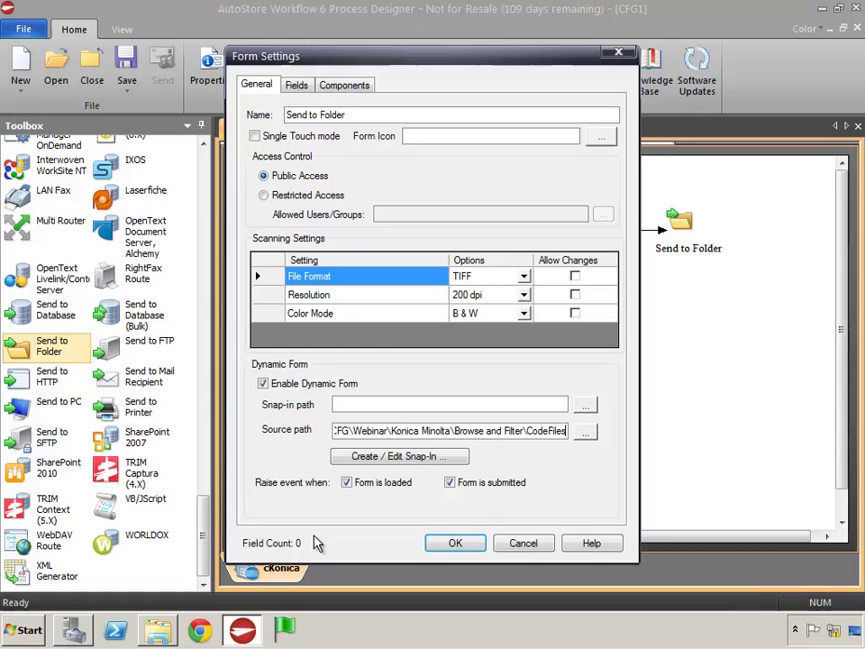
- Append the copied file name kmoSubDirectoryFilter.cs to the dynamic form's source path, and open the snap-in script to check it
click(156, 630)
click(175, 110)
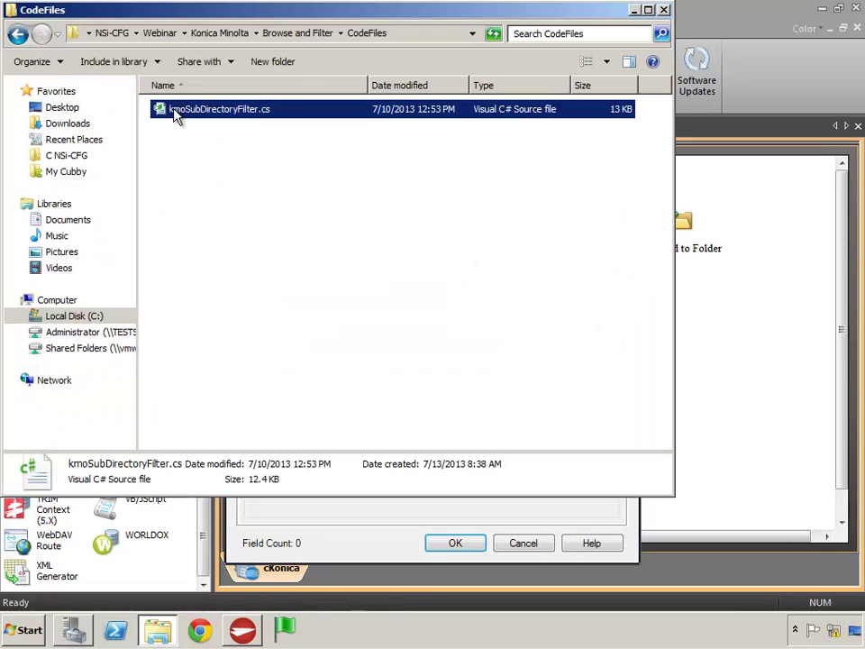
click(213, 112)
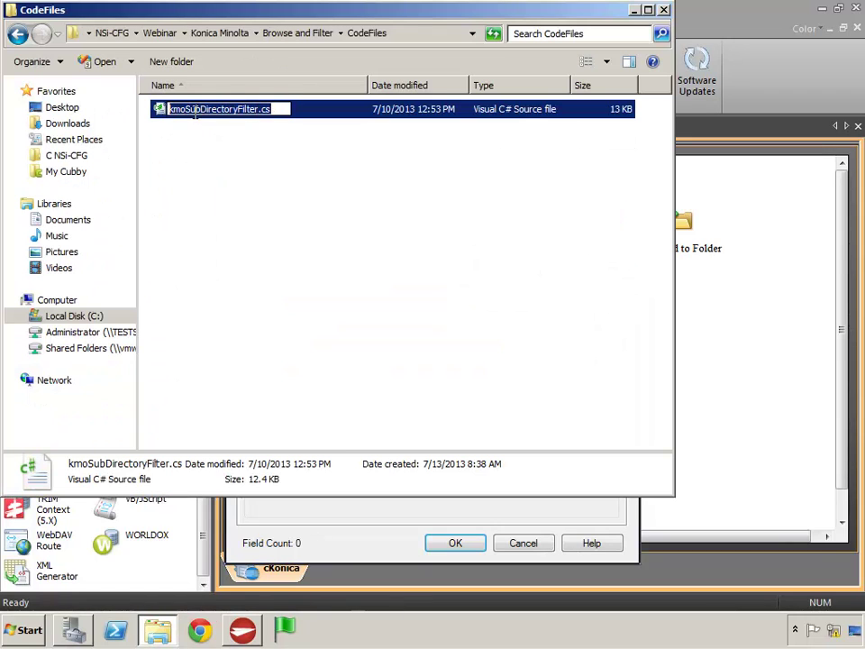
right_click(194, 110)
click(226, 154)
click(234, 167)
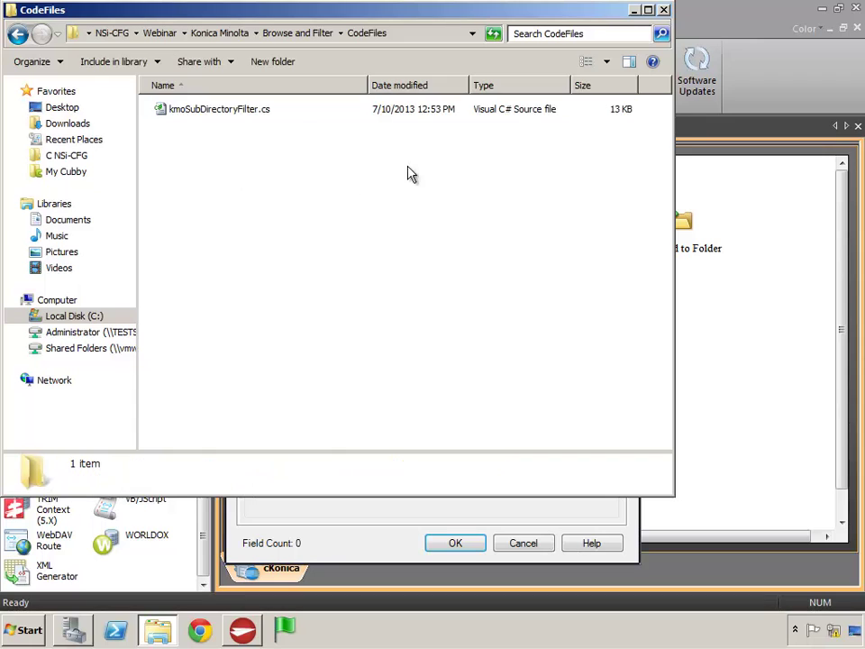
click(634, 10)
key(ctrl+v)
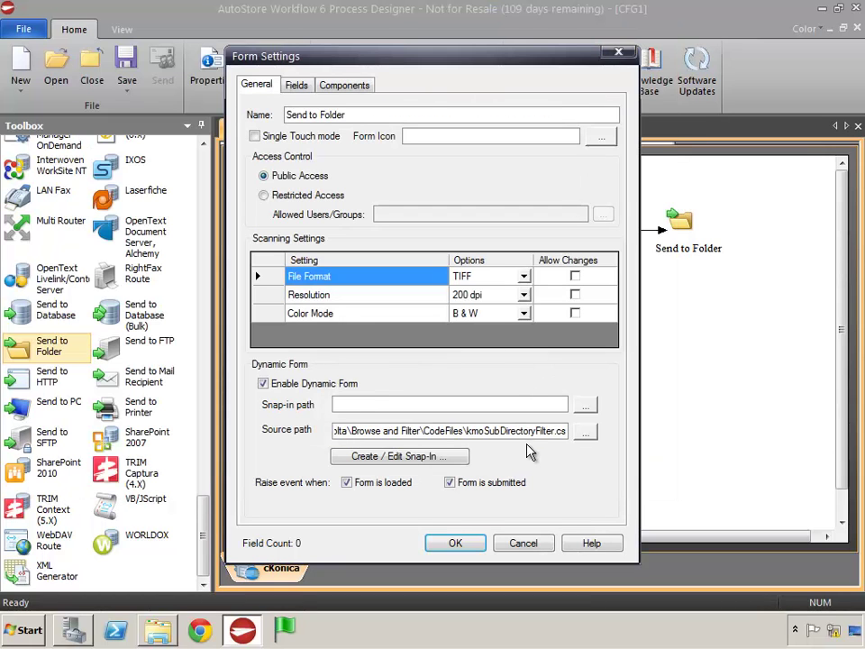
click(369, 461)
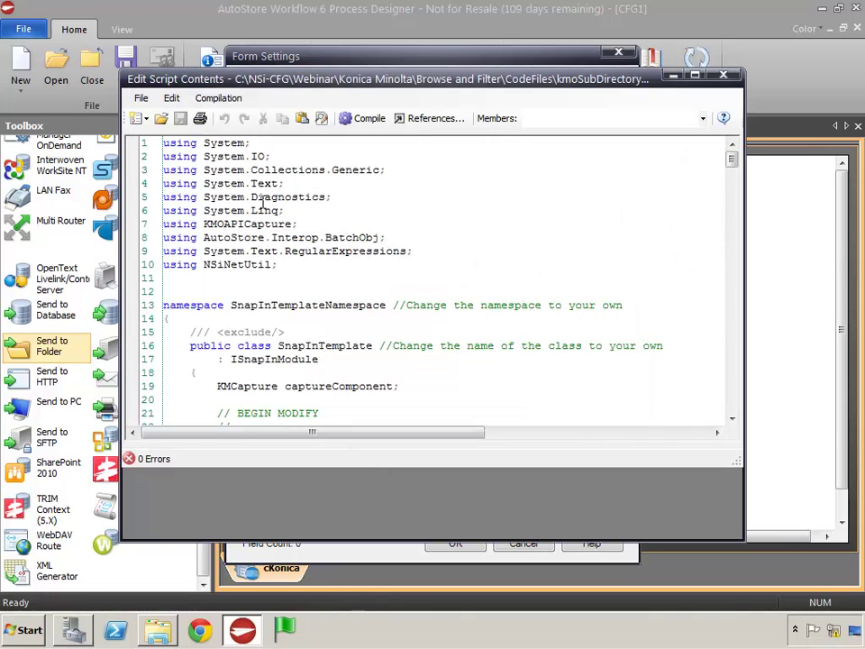
click(722, 74)
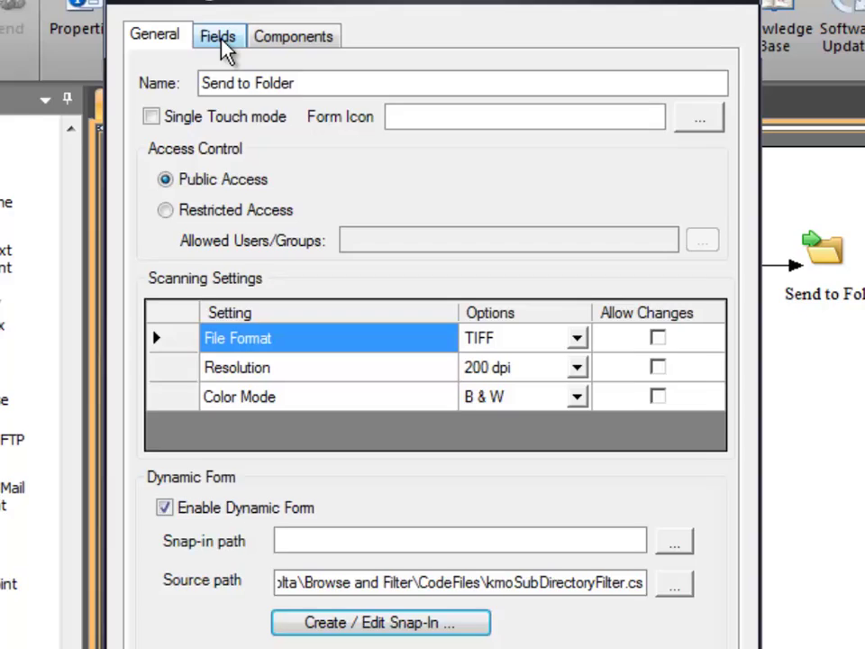
- Add a text field with the display name RootTo to the Send to Folder form's fields
click(297, 85)
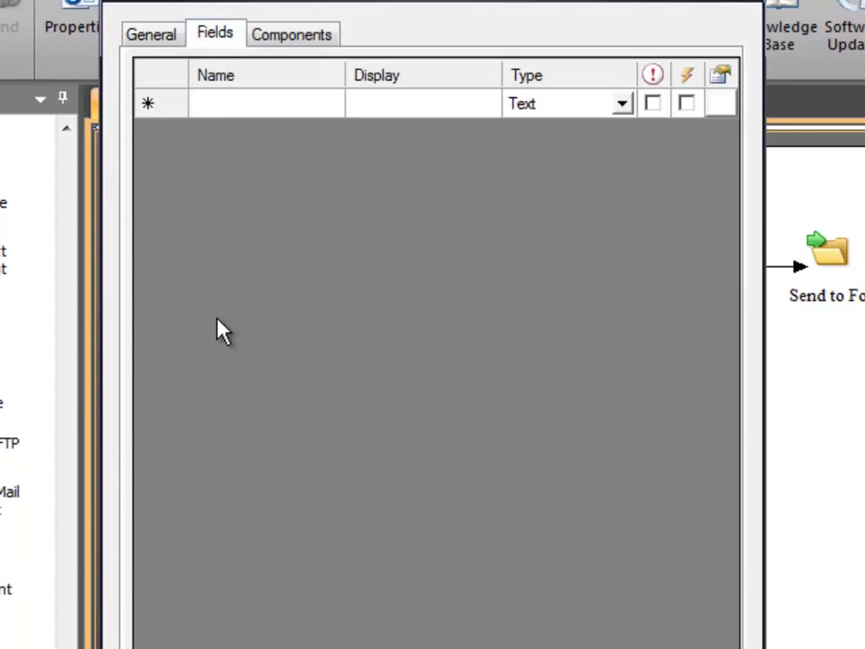
click(239, 105)
click(238, 106)
click(383, 104)
click(378, 104)
text(R)
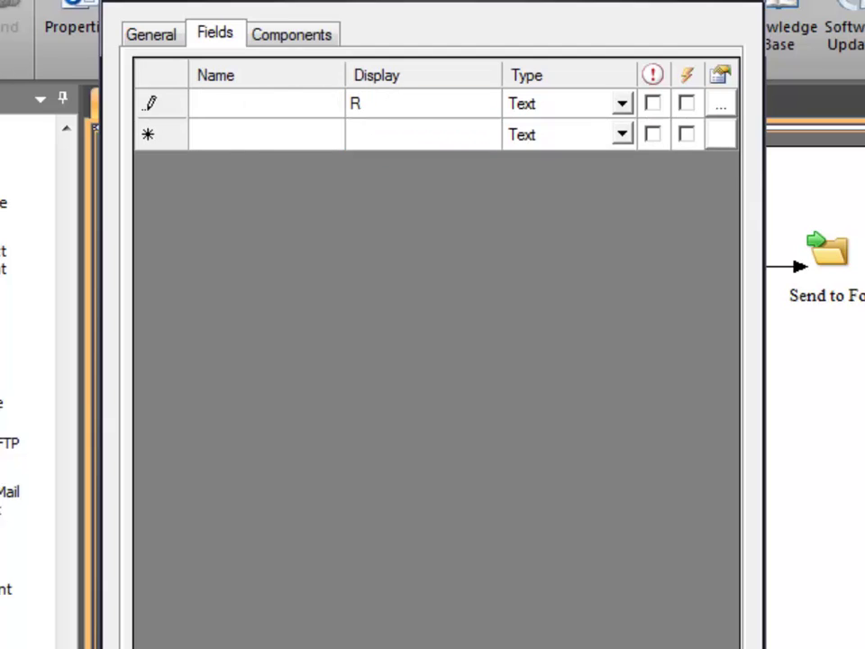
text(ootTo)
- Add two more form fields with the display names Select Folder and FilterFolder
click(388, 132)
click(388, 135)
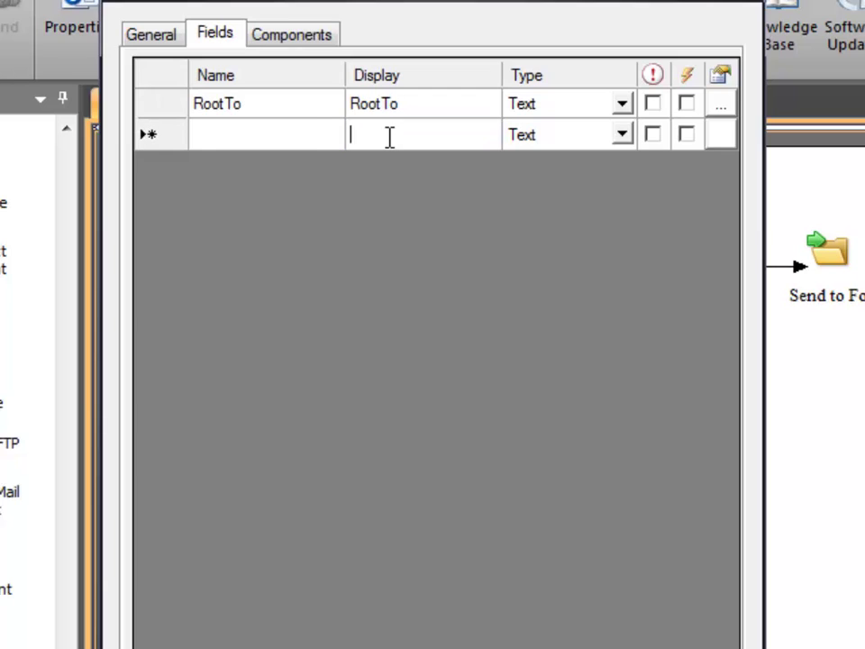
text(Select)
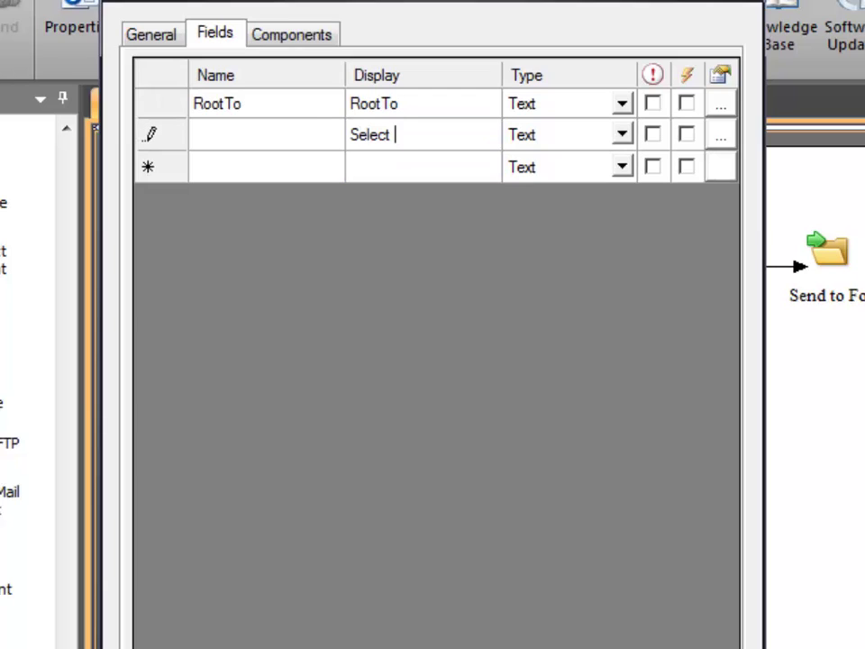
text( Folder)
click(384, 165)
click(375, 166)
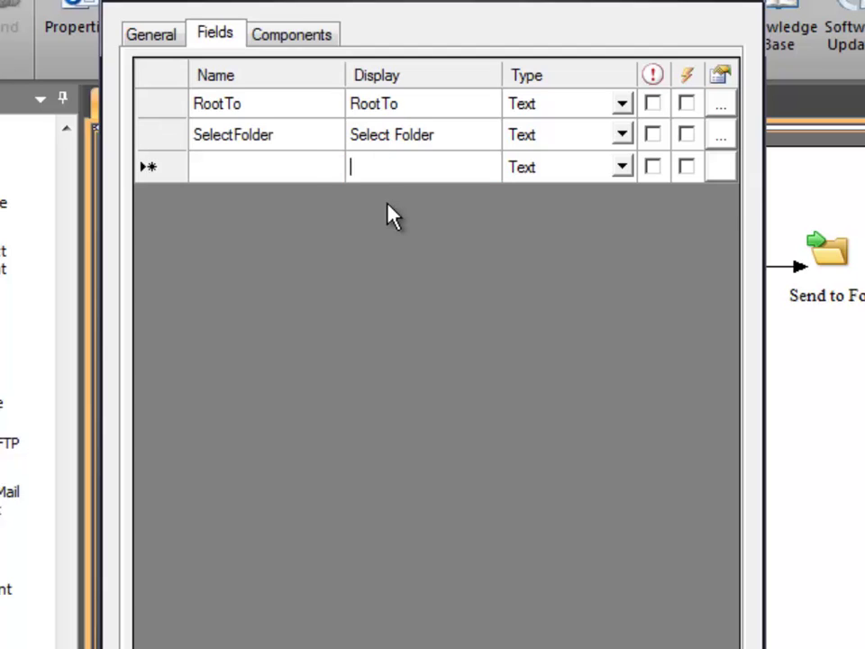
text(FilterFold)
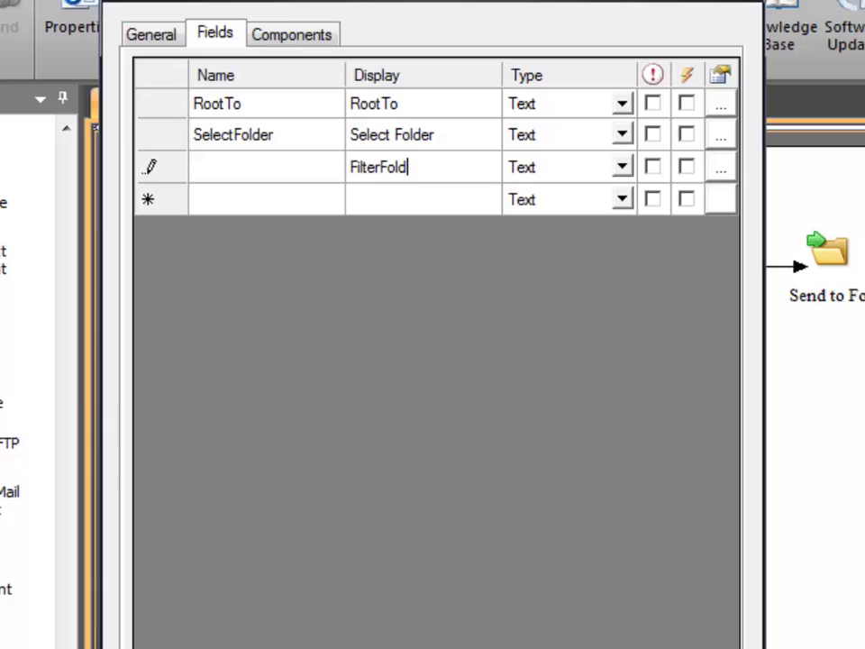
text(er)
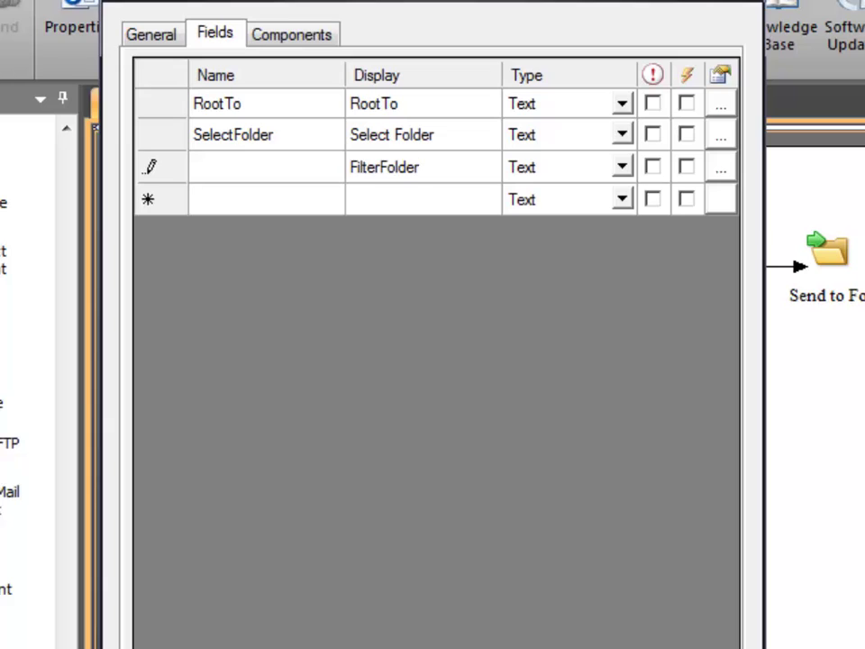
- Change the SelectFolder field's type to List and enable the event option for both SelectFolder and FilterFolder
click(622, 135)
click(624, 135)
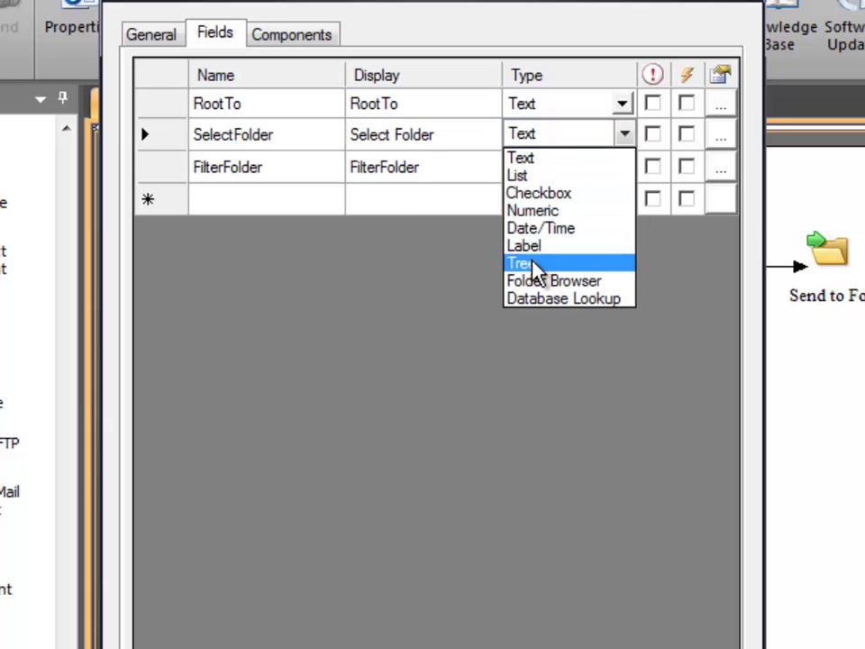
click(521, 178)
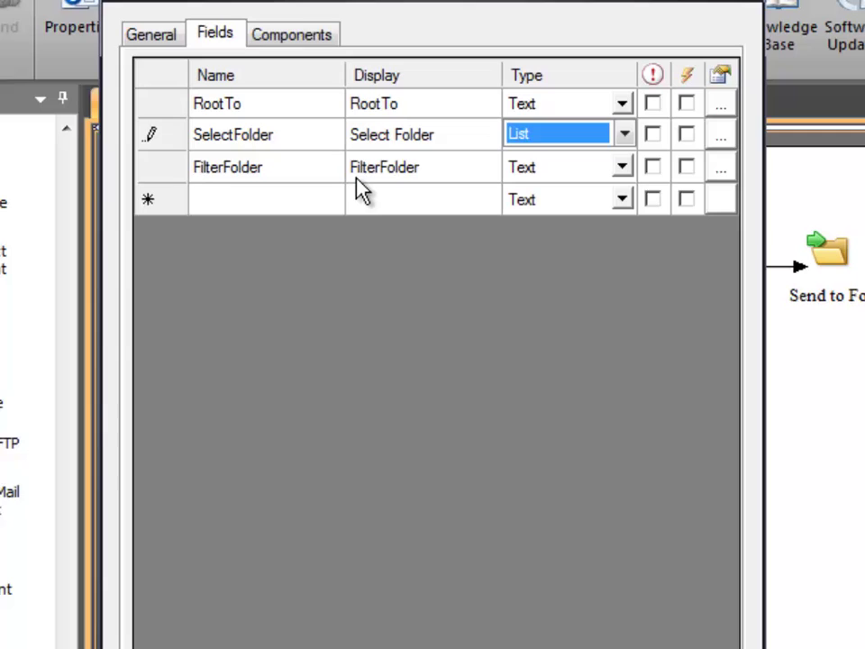
click(683, 134)
click(684, 170)
- Shorten the field names SelectFolder to Folder and FilterFolder to Filter, keeping their display names
click(236, 142)
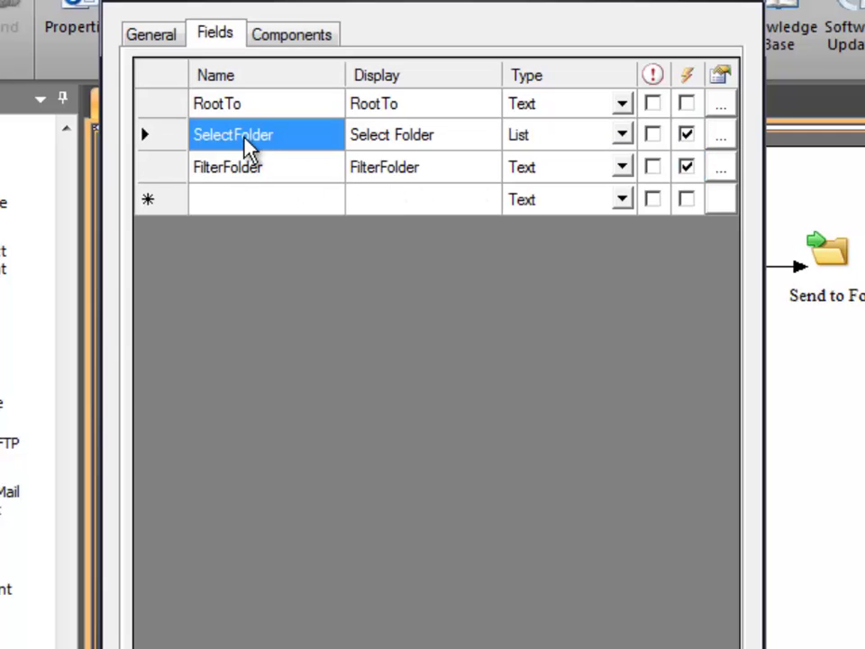
click(232, 140)
drag(232, 137, 192, 142)
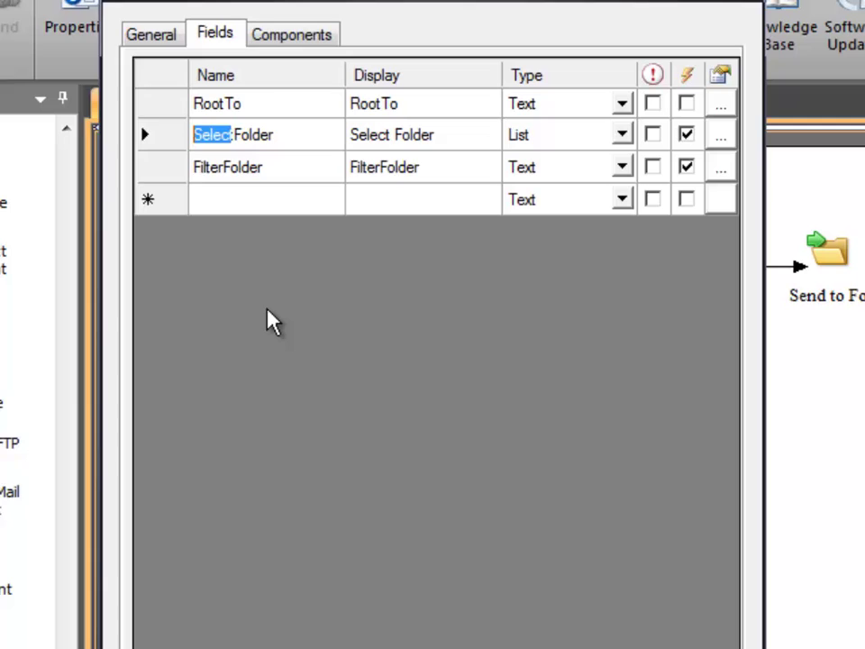
key(Delete)
click(228, 174)
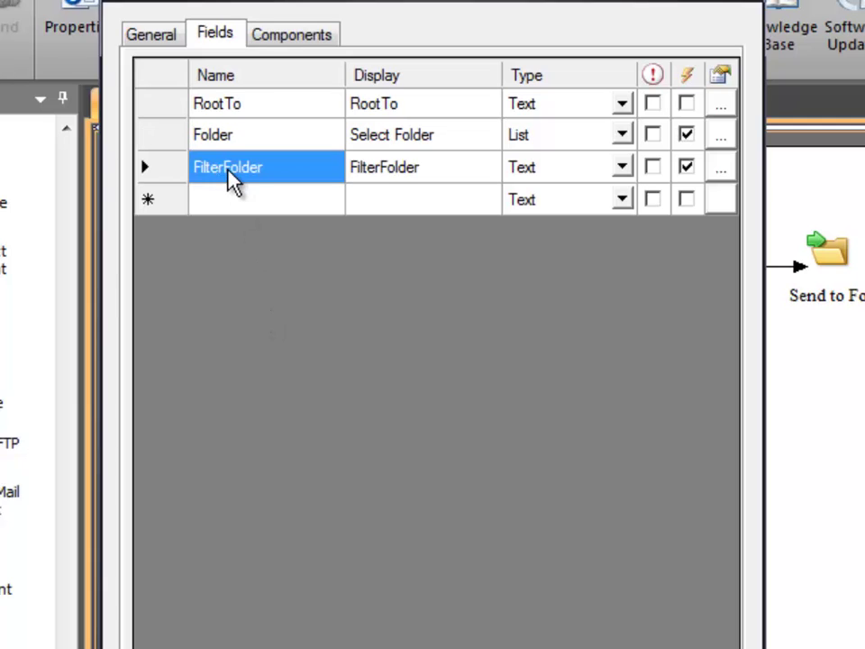
click(227, 169)
drag(223, 167, 282, 163)
key(Delete)
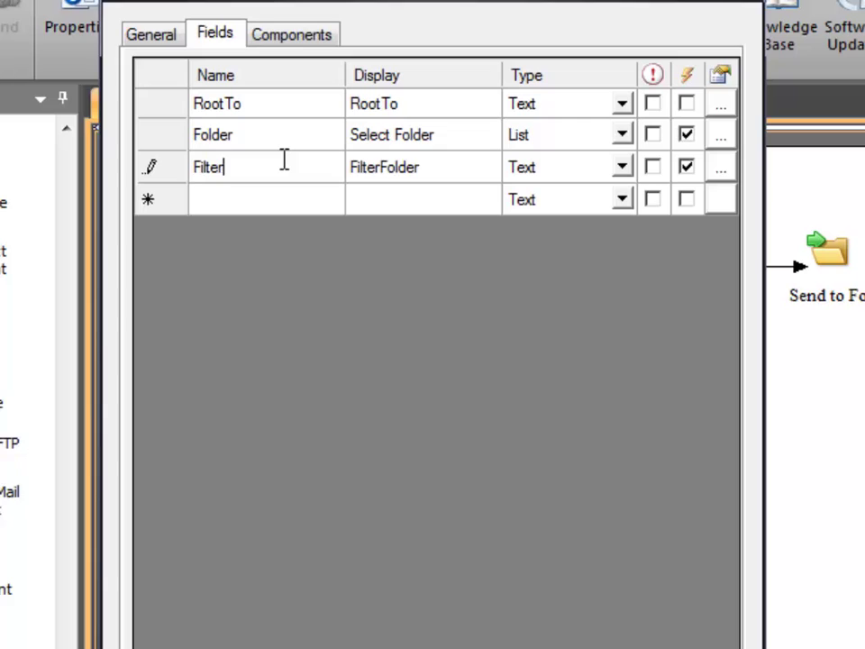
- Review the names, types and event settings of the RootTo, Folder and Filter fields
click(232, 108)
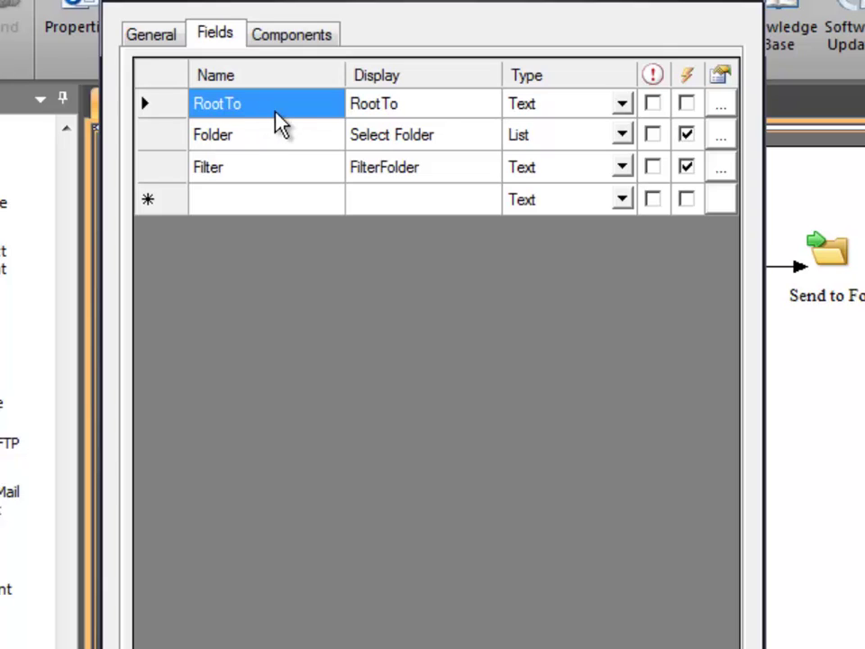
click(240, 141)
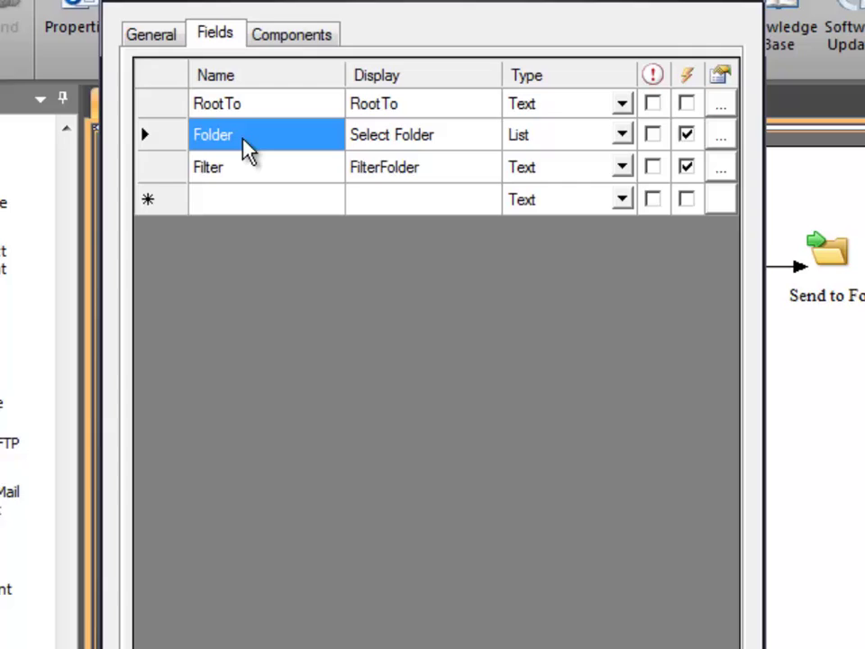
click(232, 173)
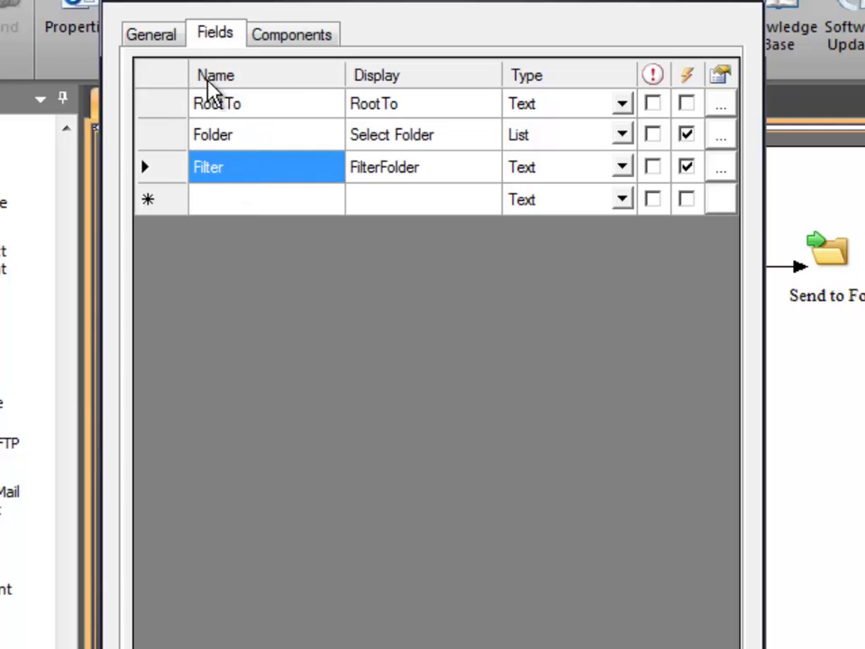
click(222, 109)
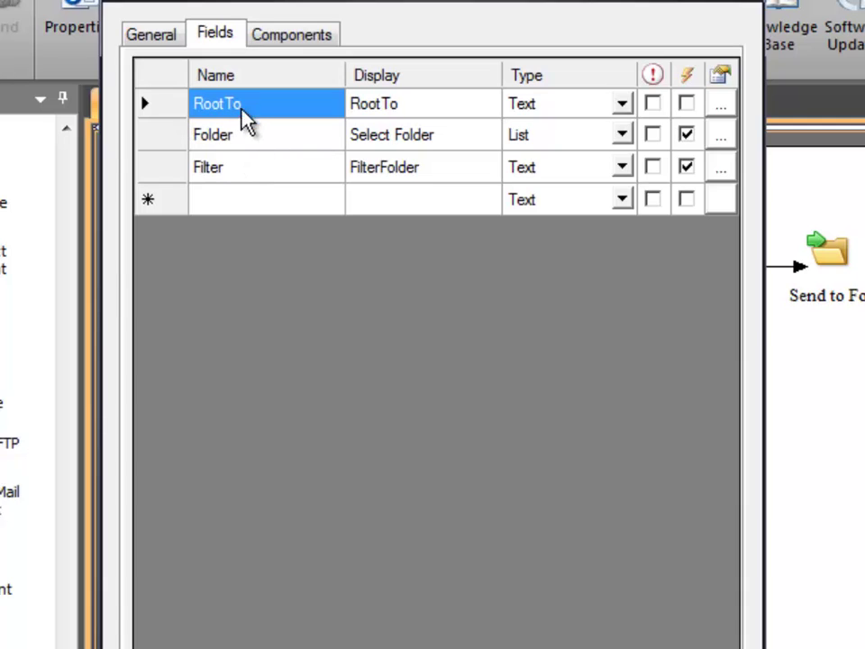
click(229, 138)
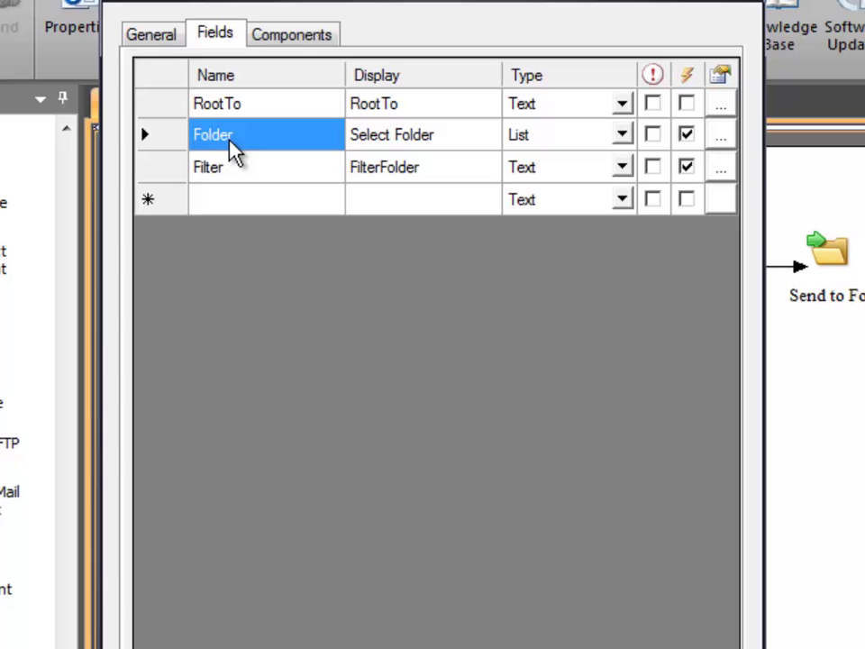
click(233, 167)
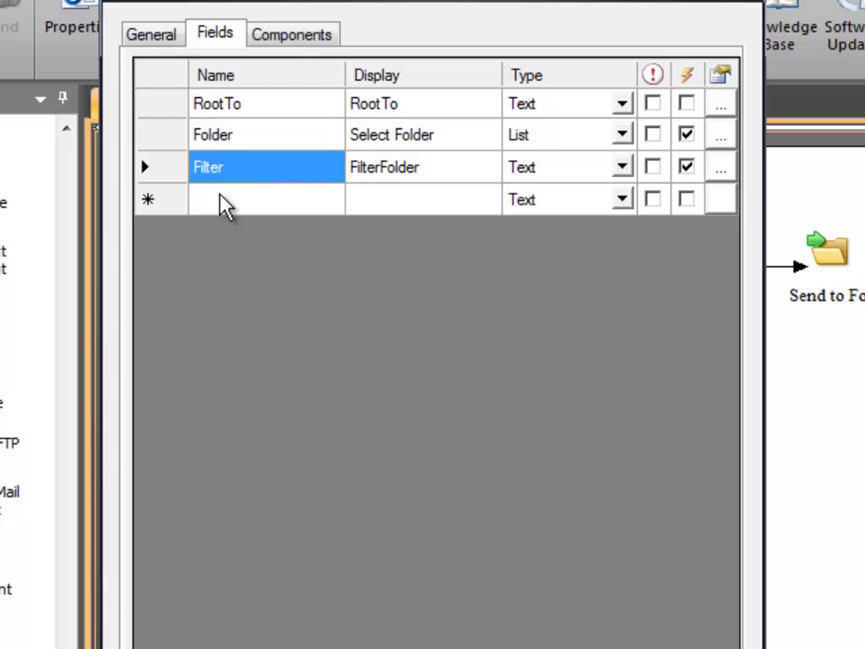
click(241, 146)
click(246, 114)
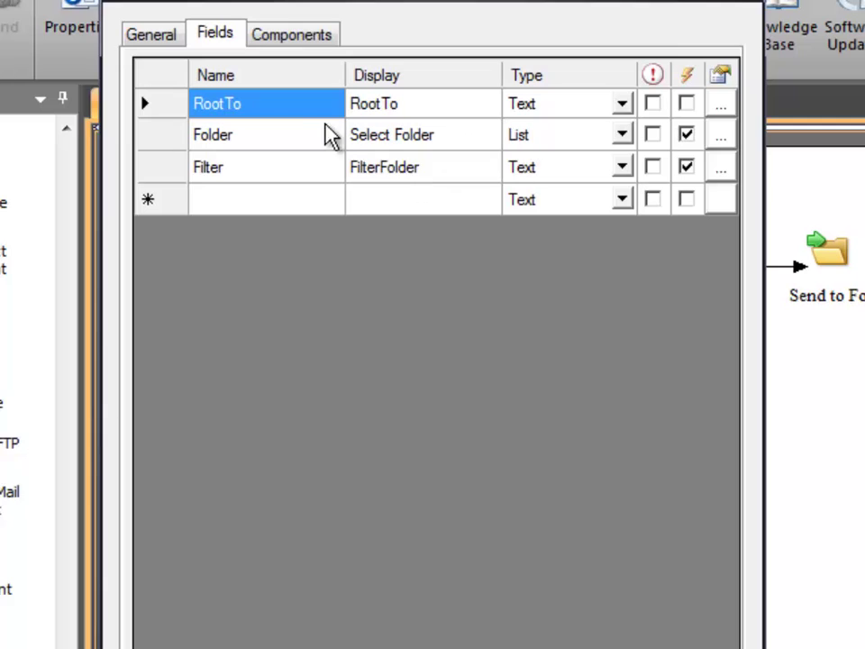
click(537, 106)
click(546, 137)
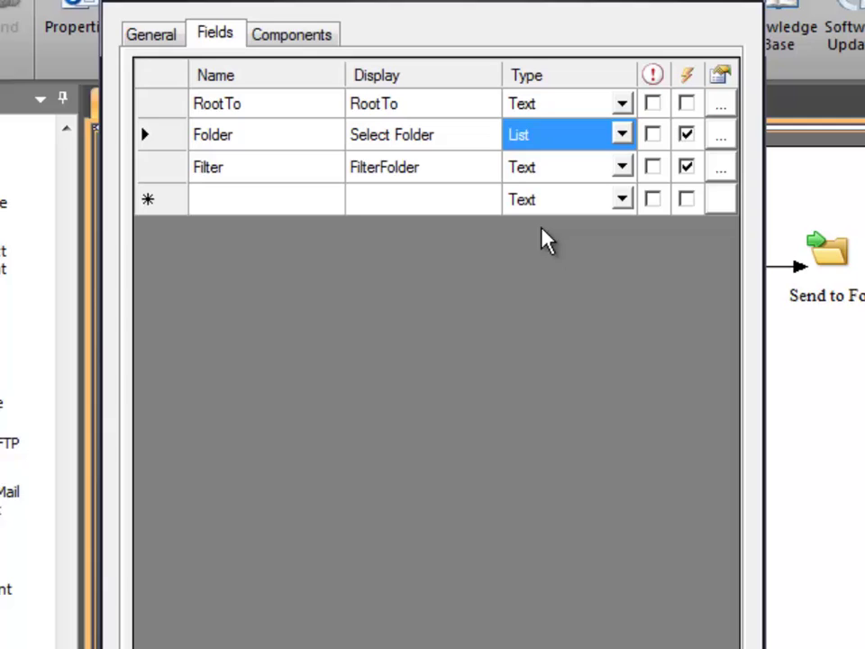
click(543, 175)
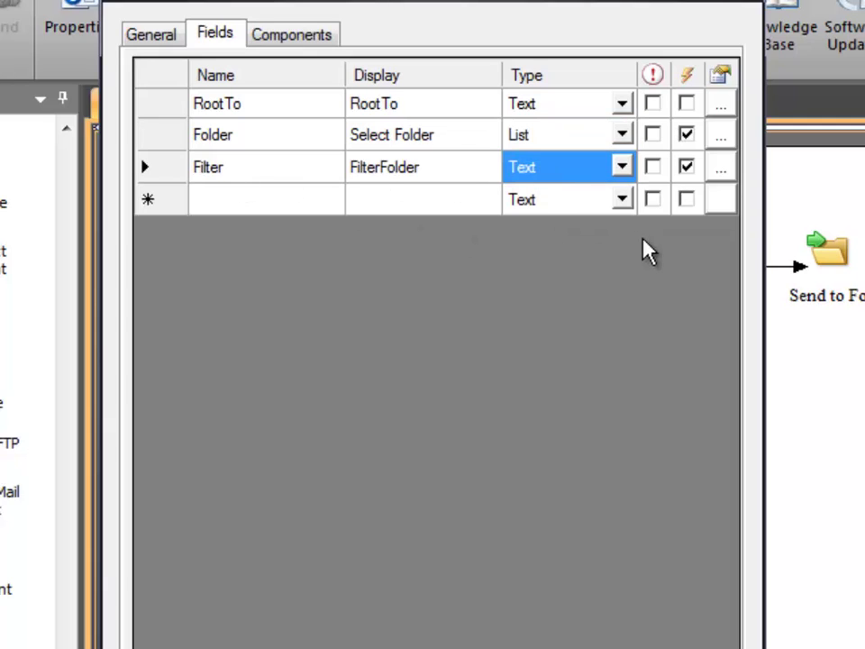
click(251, 144)
click(221, 169)
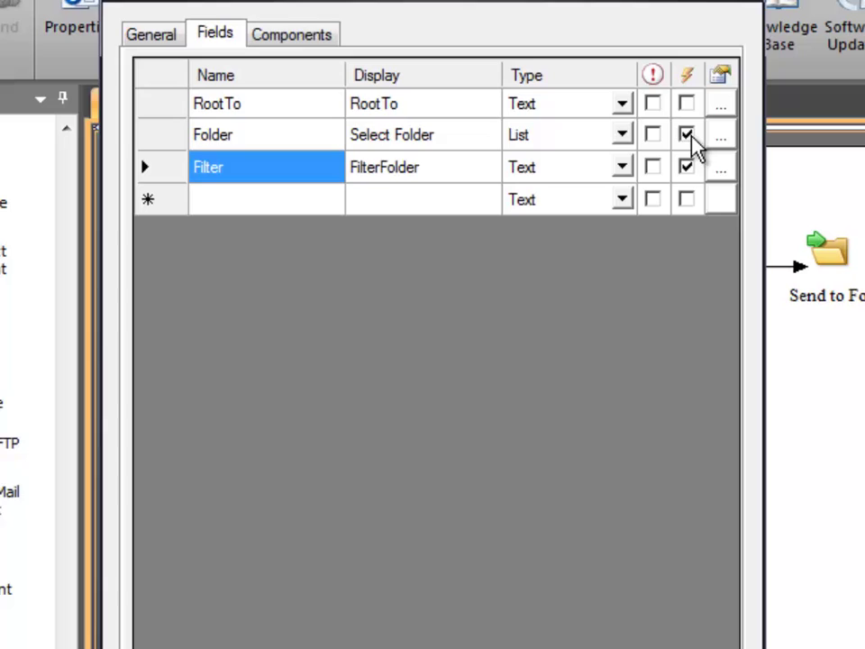
click(687, 168)
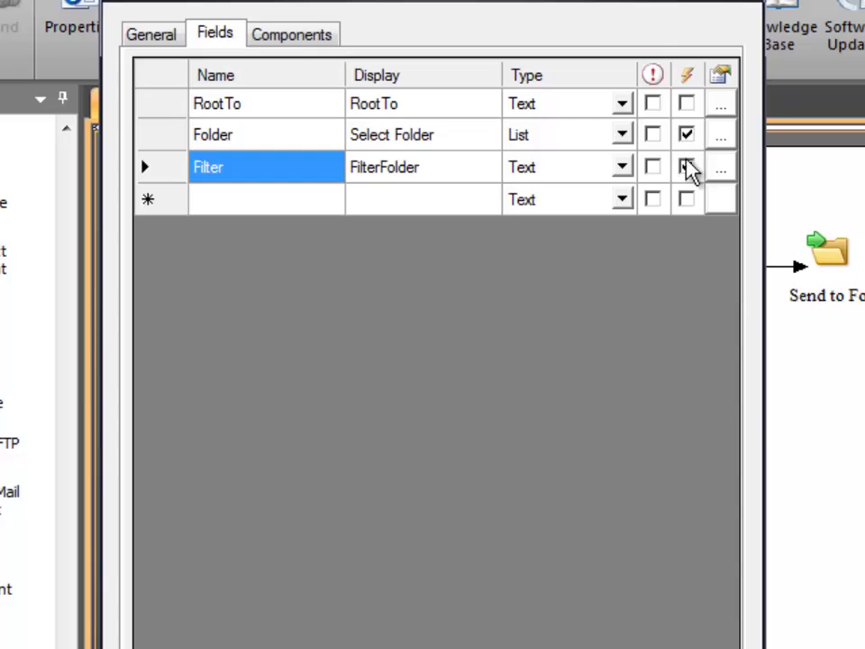
click(687, 167)
click(229, 103)
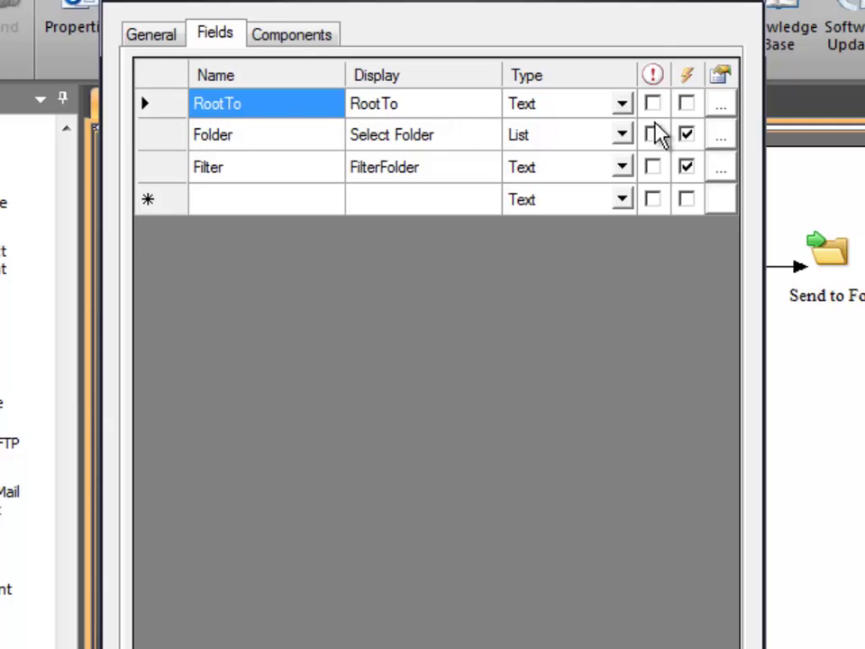
- In the RootTo field's text properties, set the mode to Hidden and the maximum characters to 192
click(719, 105)
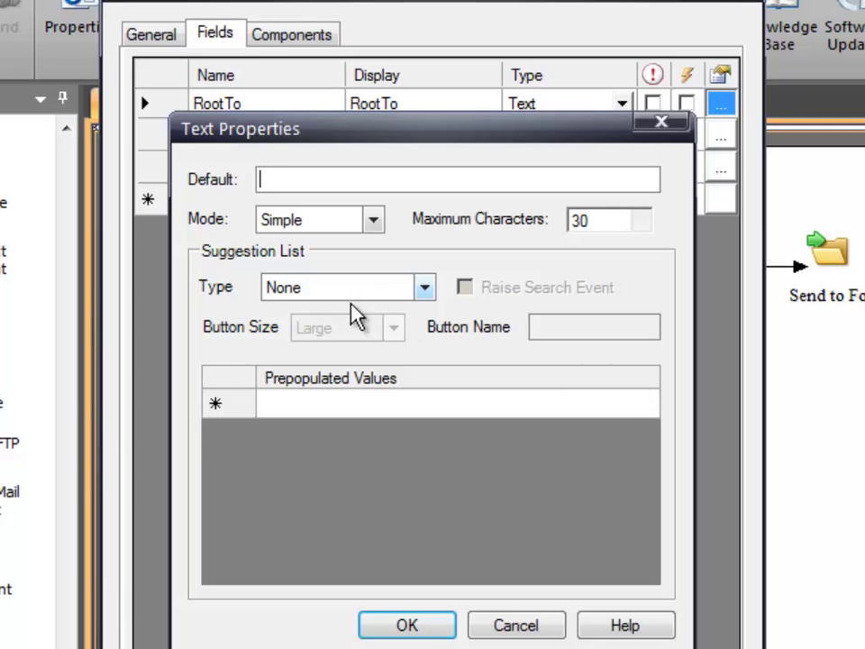
click(373, 220)
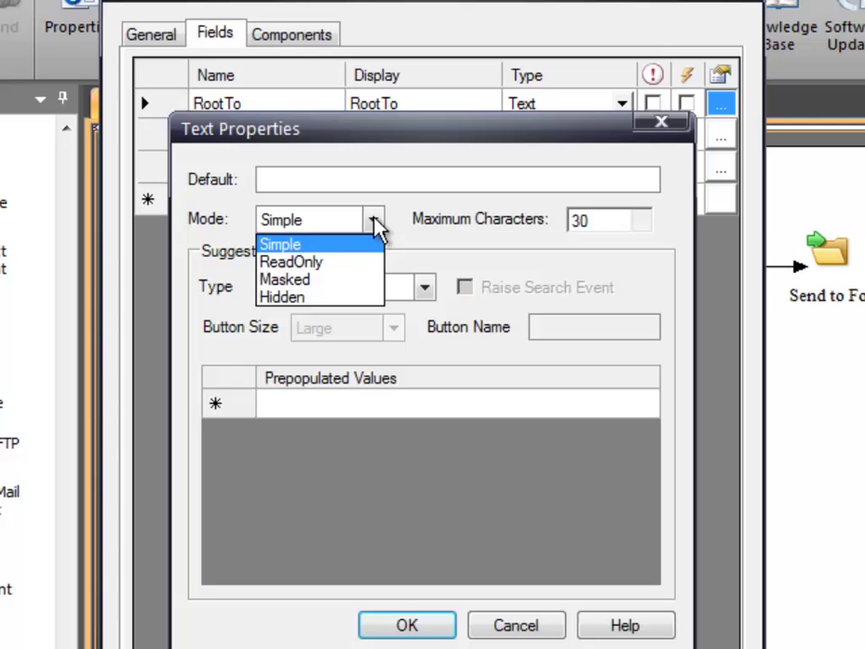
click(282, 297)
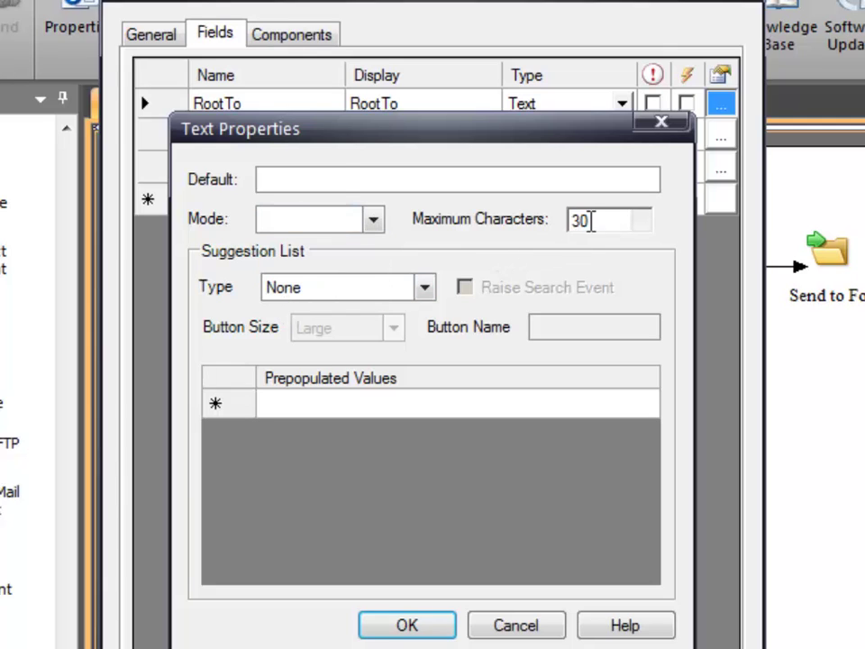
drag(589, 218, 507, 225)
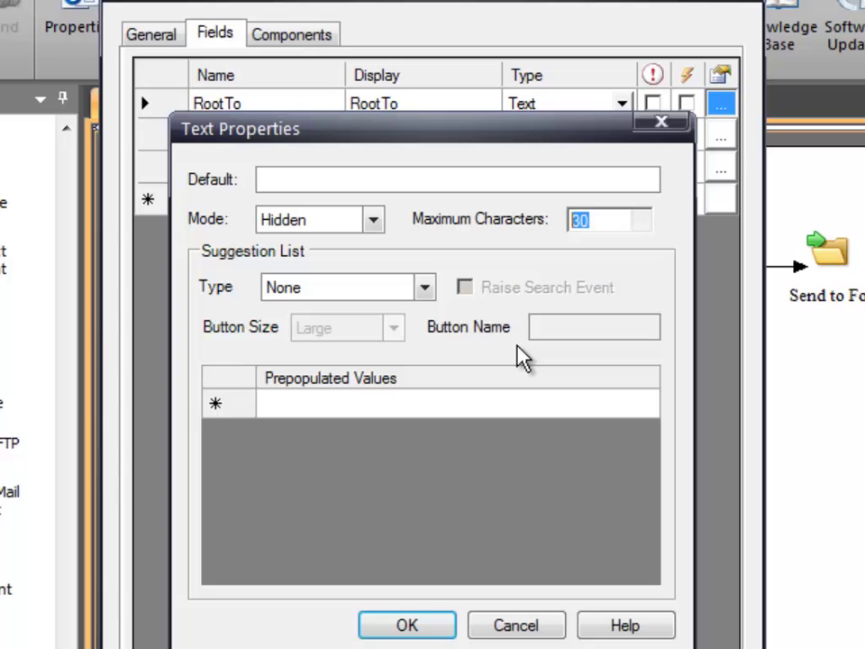
text(192)
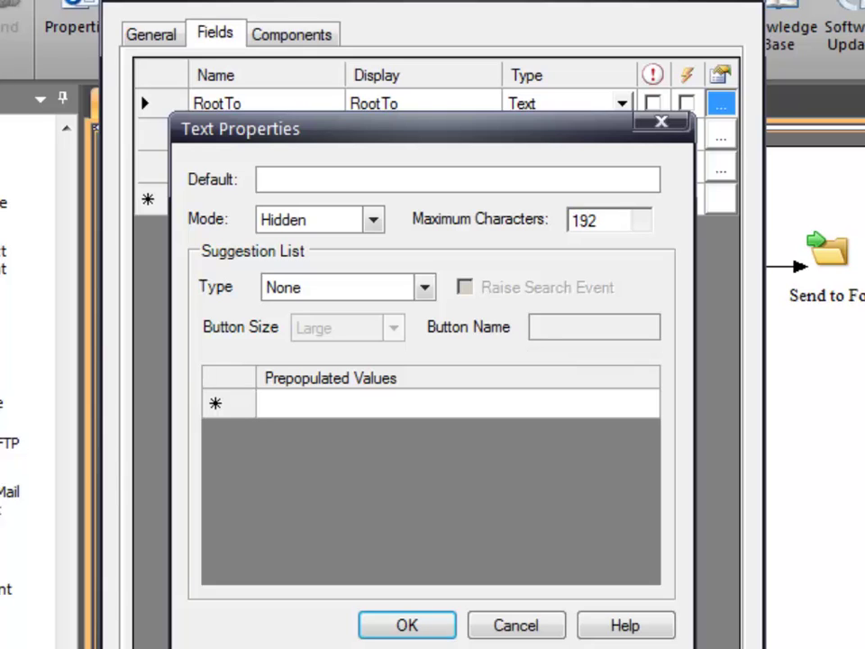
drag(613, 222, 538, 221)
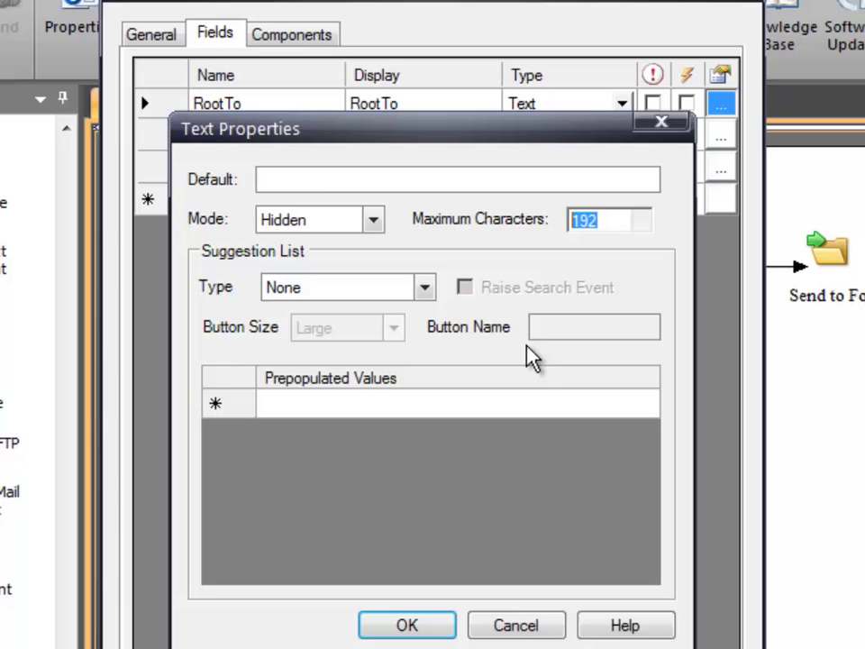
- Set the RootTo field's default value to \\testserver\Public\Test\Corporate and accept its text properties
click(262, 181)
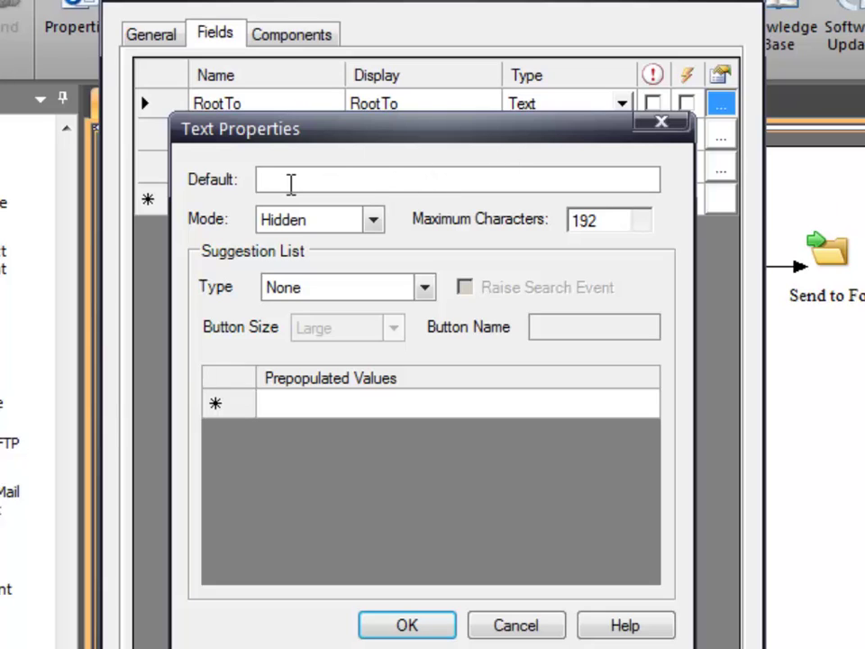
text(\\testserver\Public\Test\Corporate)
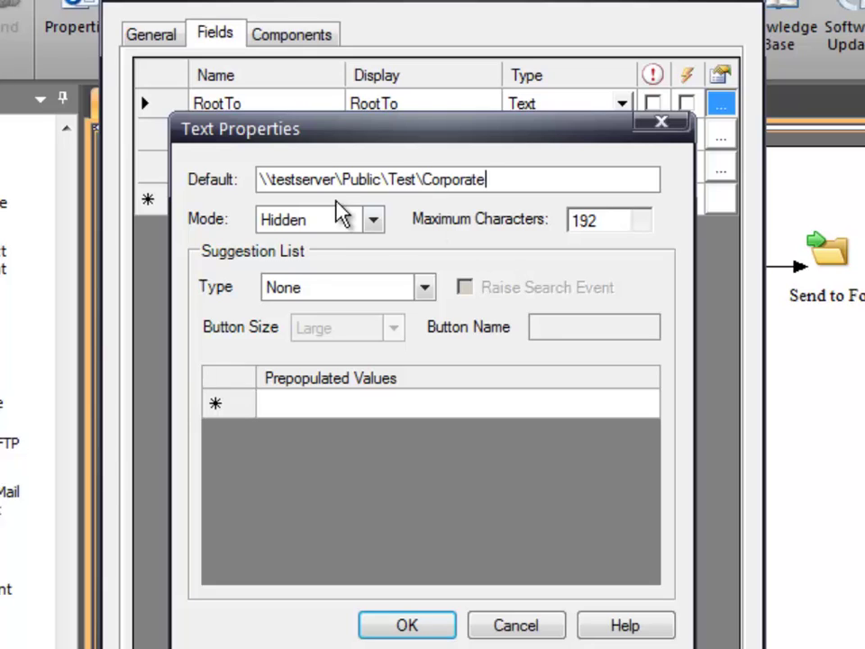
click(407, 626)
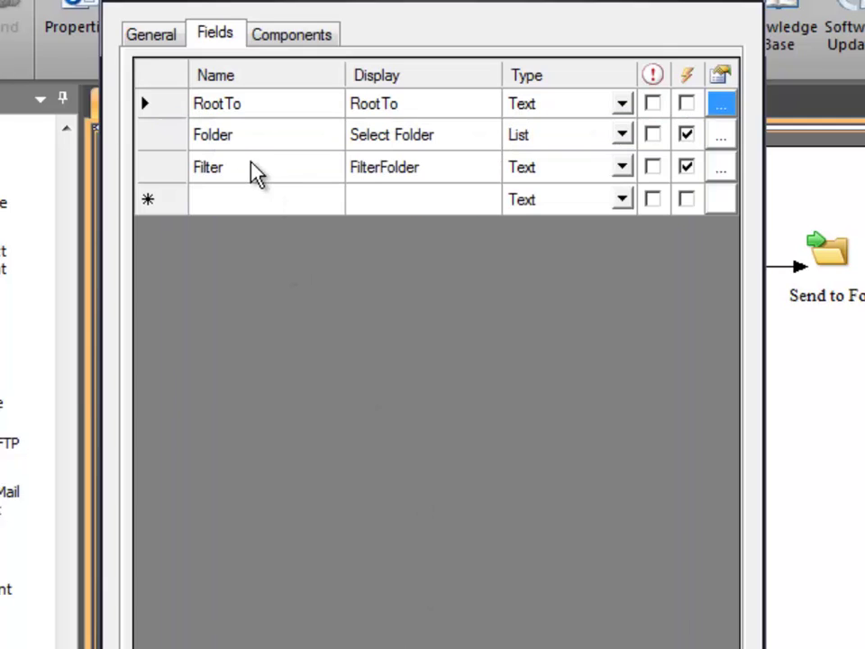
click(228, 146)
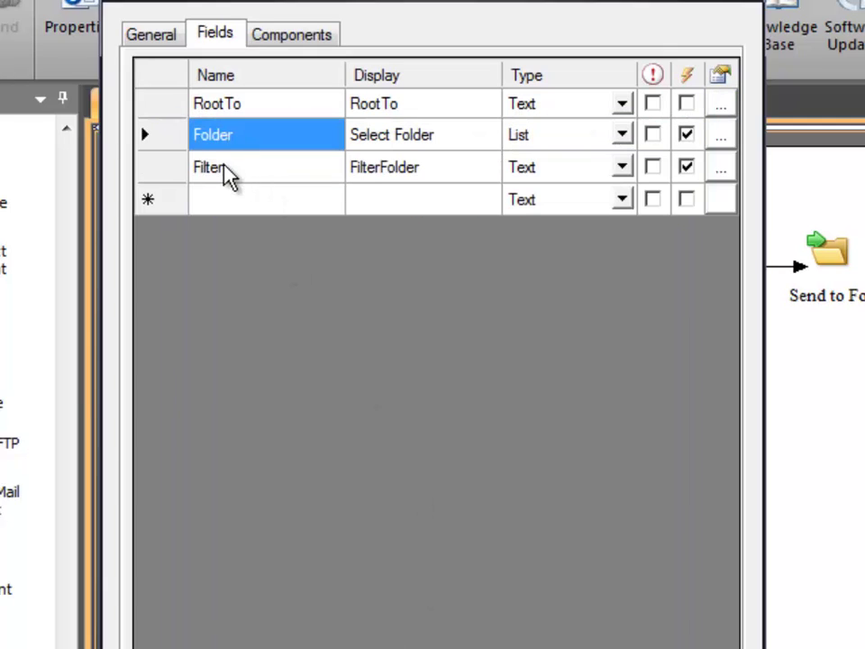
- Open the form's Send to Folder route component and start adding a new folder path entry
click(225, 171)
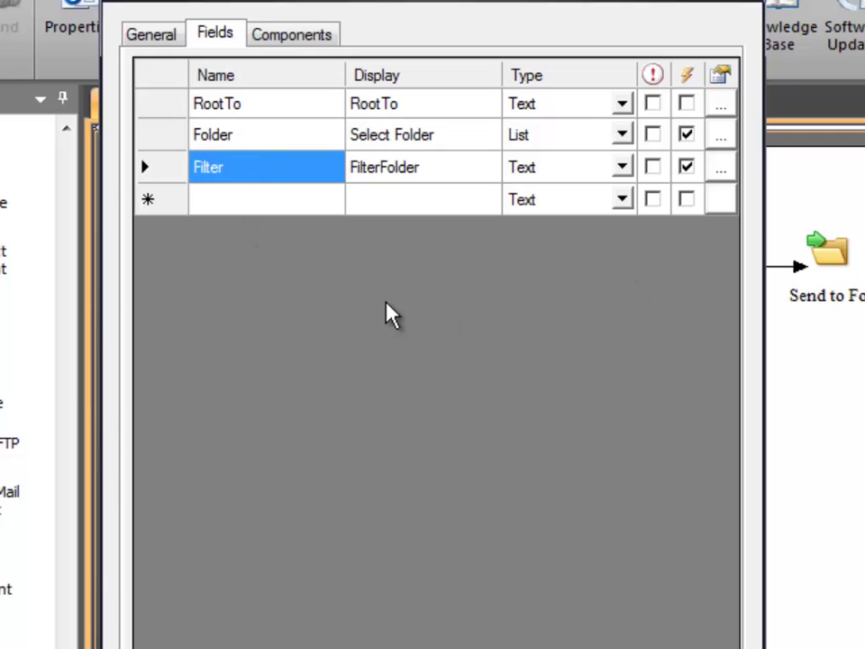
click(311, 47)
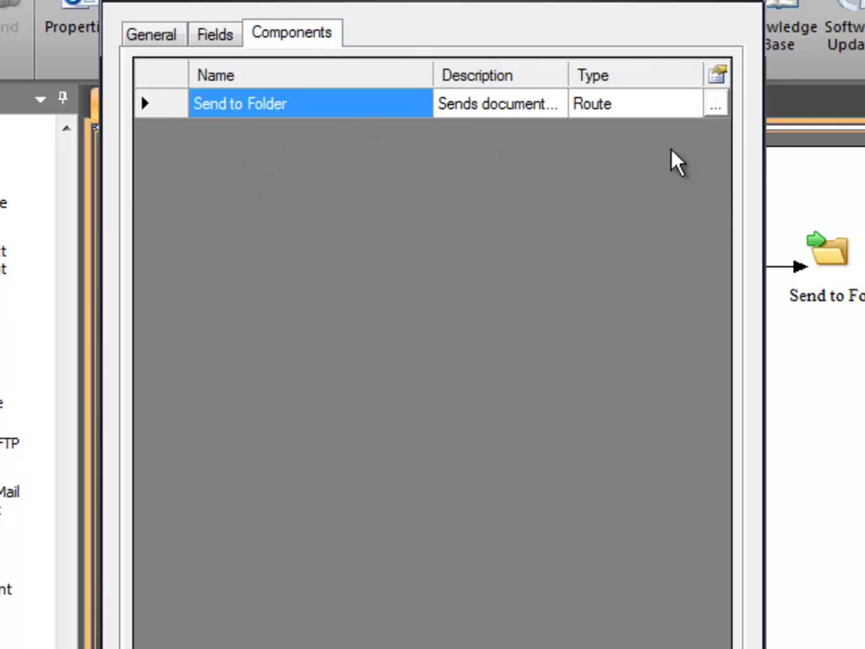
click(716, 108)
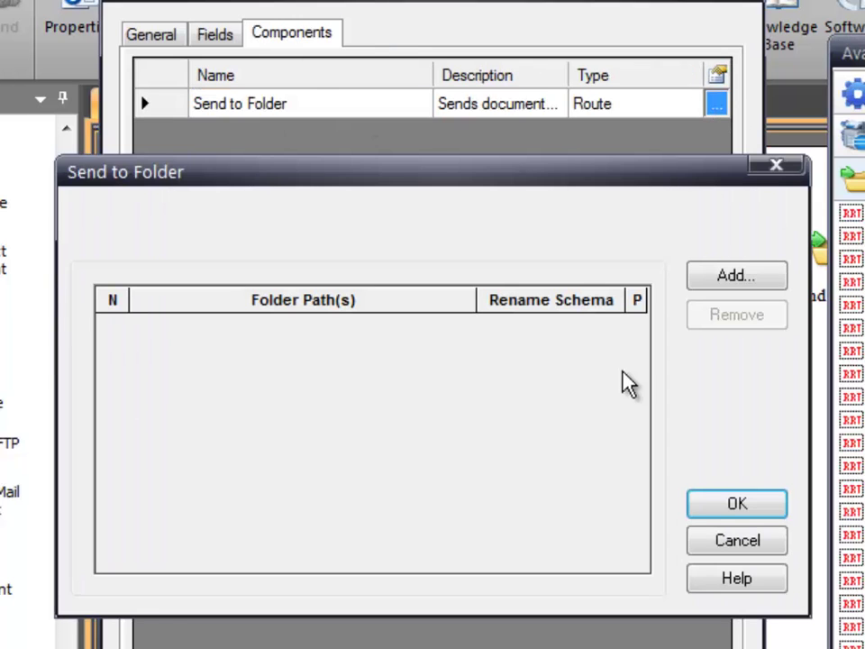
click(739, 277)
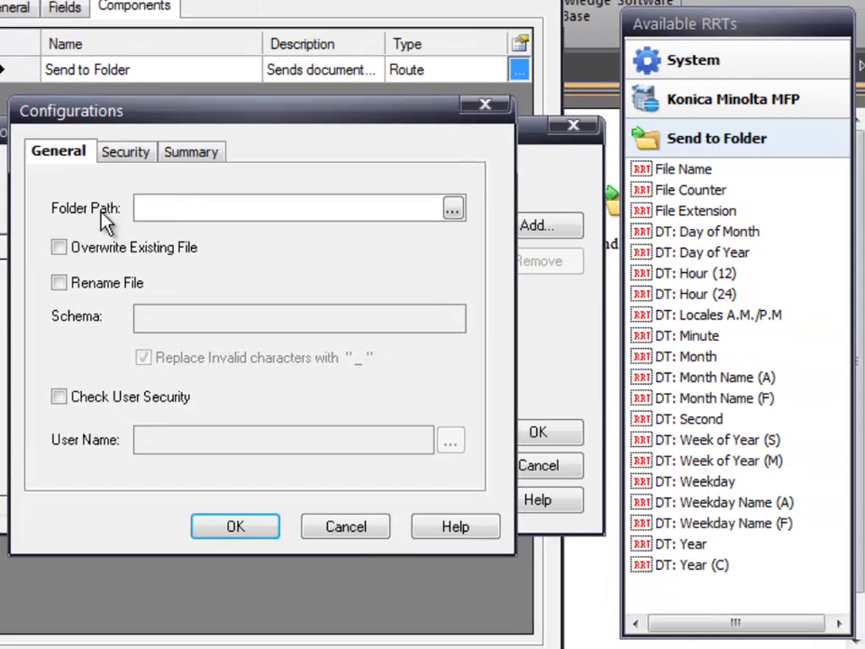
- Set the folder path to the Konica Minolta MFP Select Folder variable, ~KMO::%Folder%~
click(167, 210)
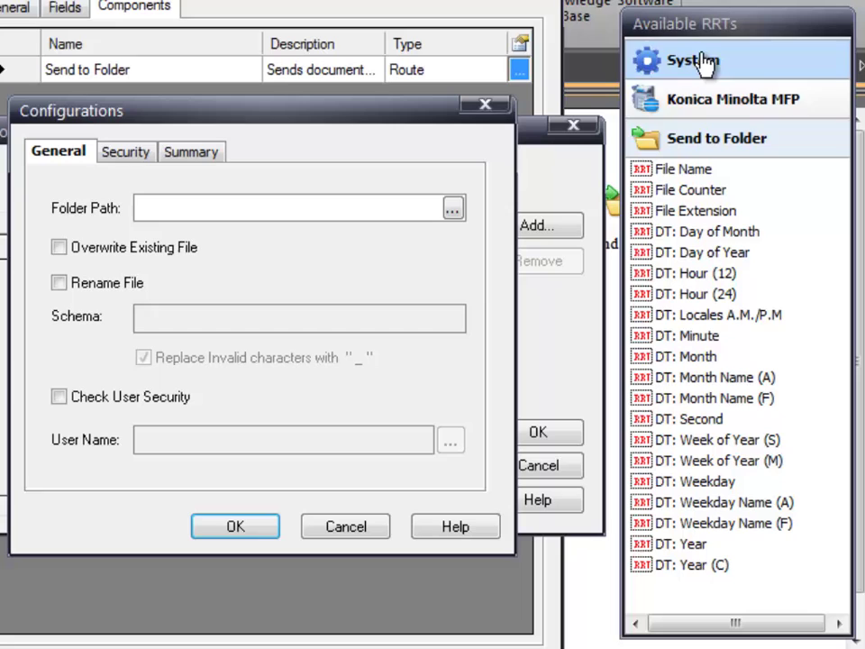
click(690, 99)
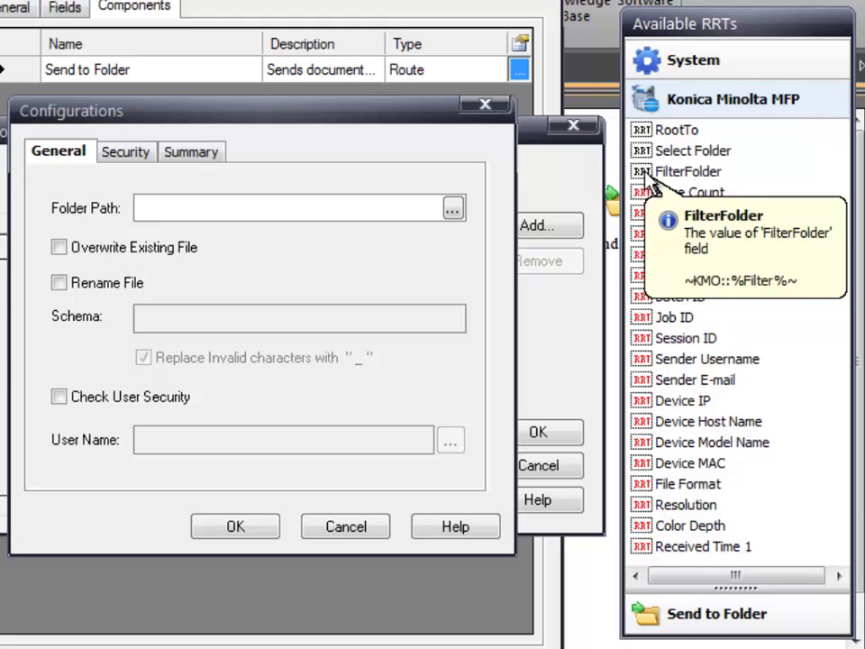
click(667, 153)
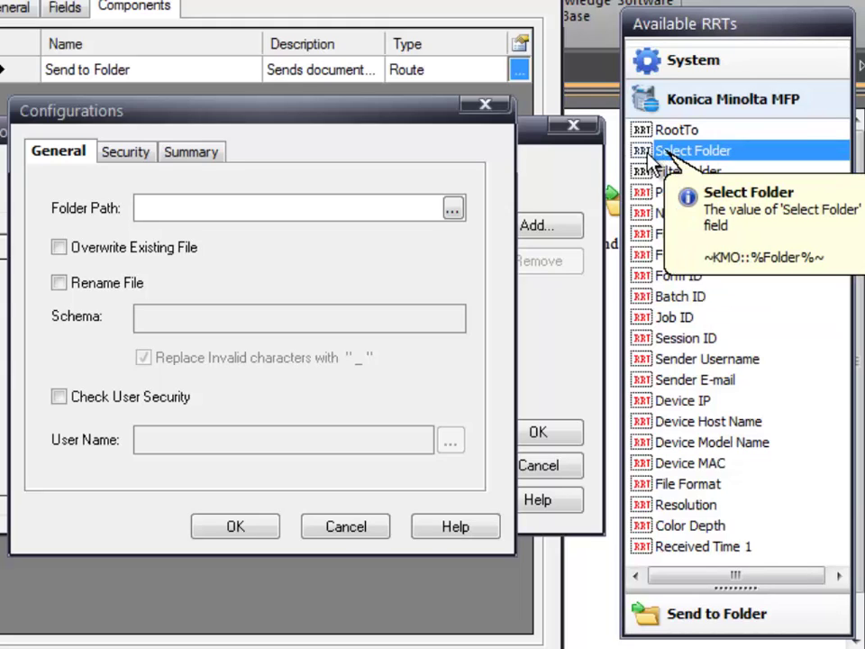
drag(651, 155, 58, 201)
click(297, 205)
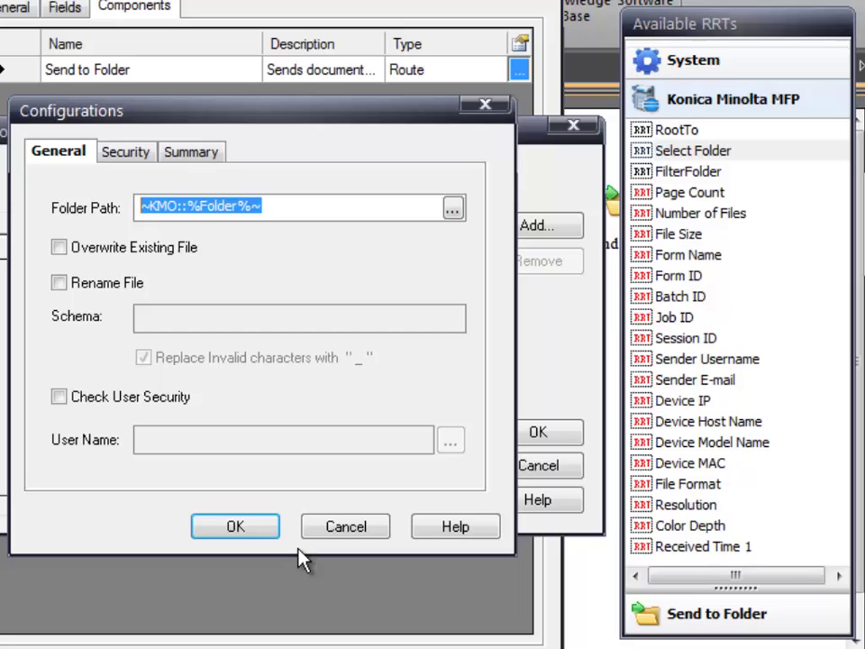
- Accept the folder path without creating the directory, and confirm the Send to Folder component, form and Konica Minolta MFP settings
click(237, 530)
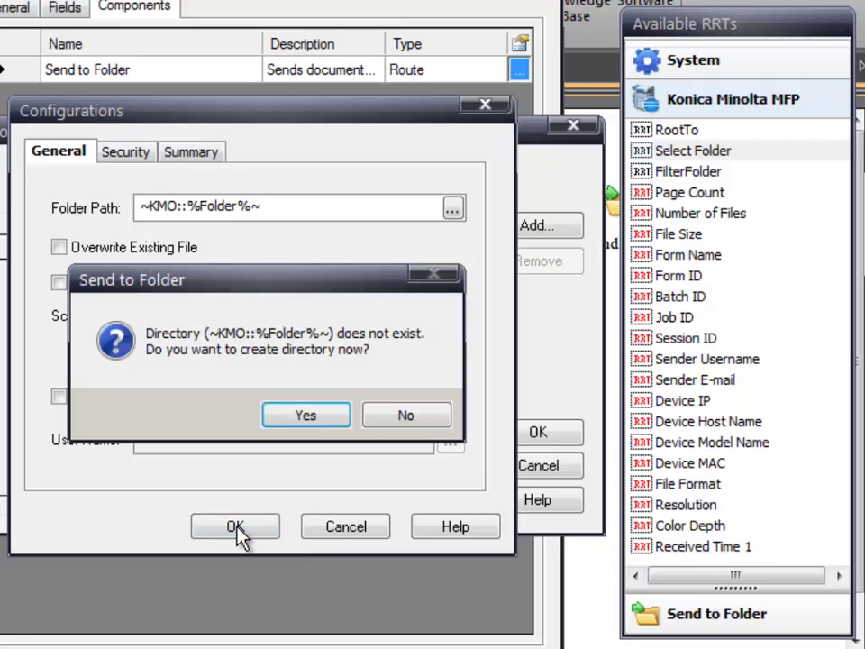
click(407, 417)
click(546, 432)
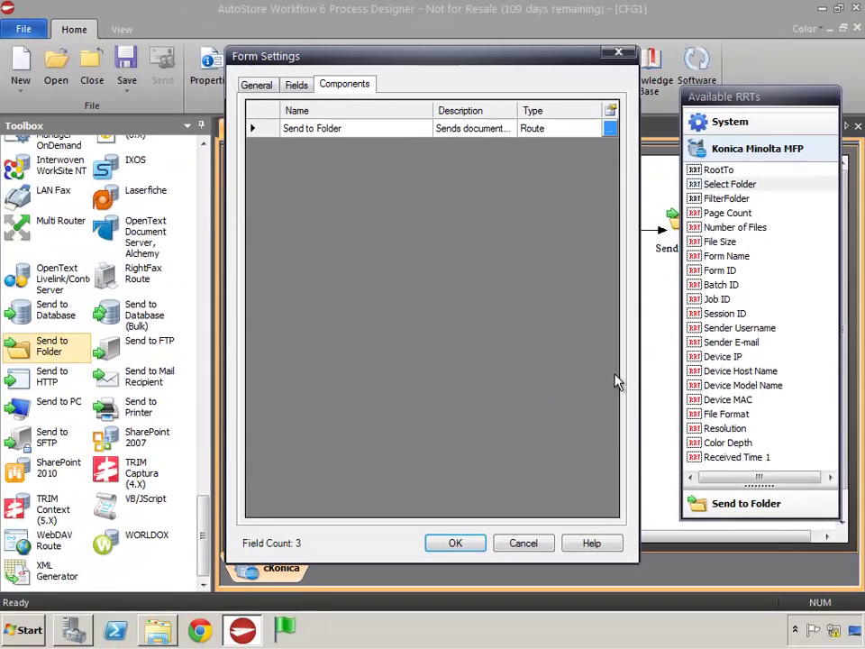
click(453, 544)
click(455, 527)
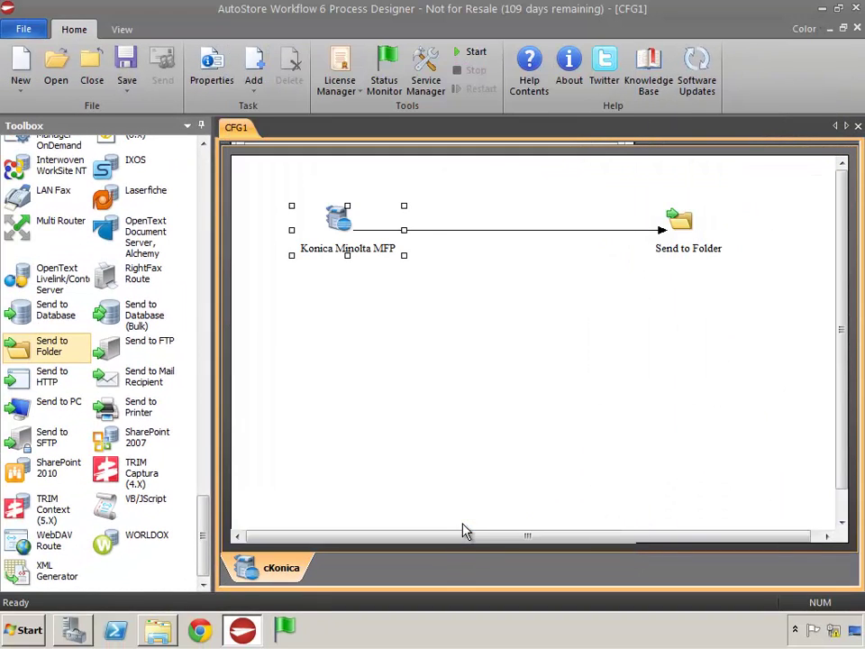
- Save the workflow configuration as kmoBrowseFilterExample.cfg in the CFG folder under Browse and Filter
click(135, 79)
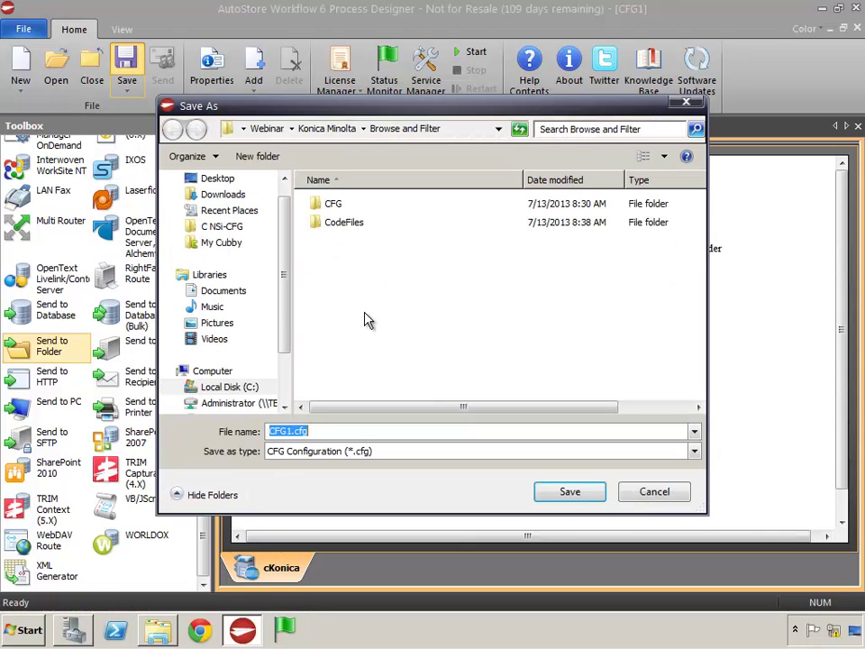
click(319, 209)
double_click(320, 209)
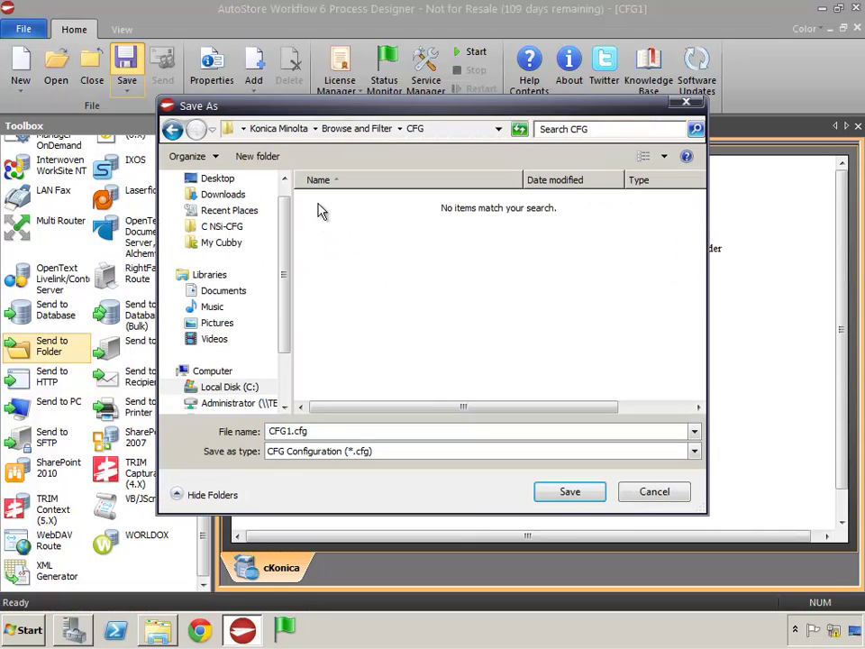
click(284, 432)
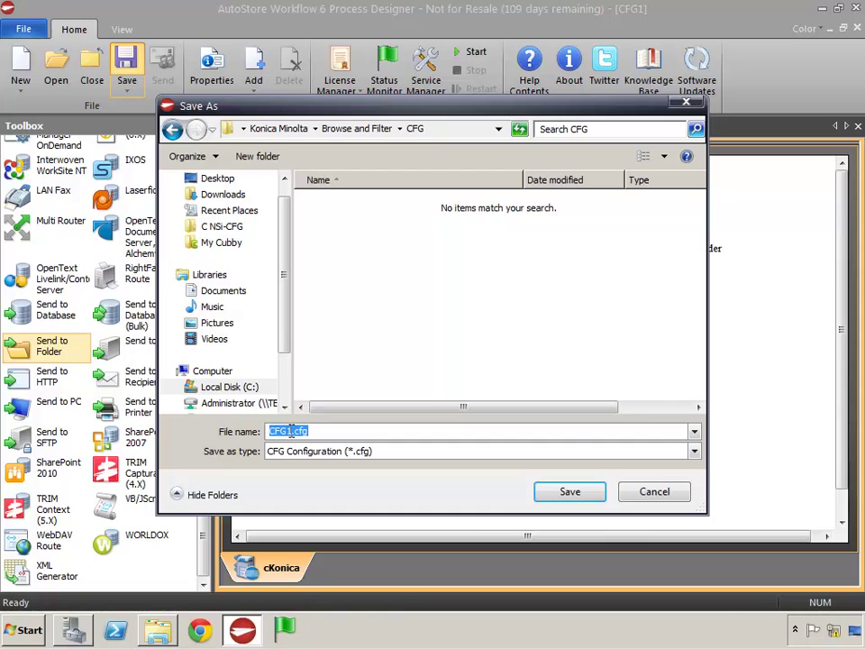
double_click(284, 431)
text(kmo)
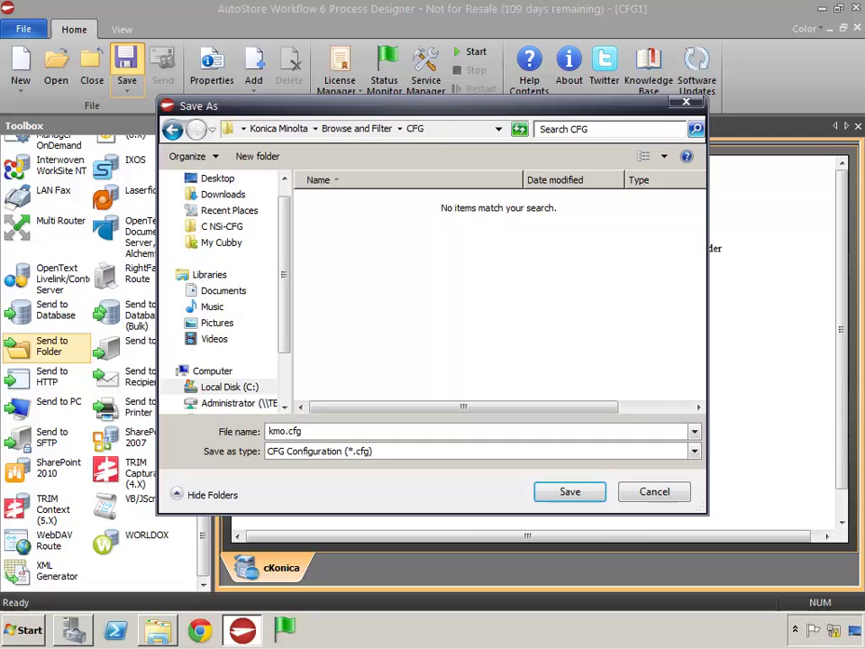
text(BrowseF)
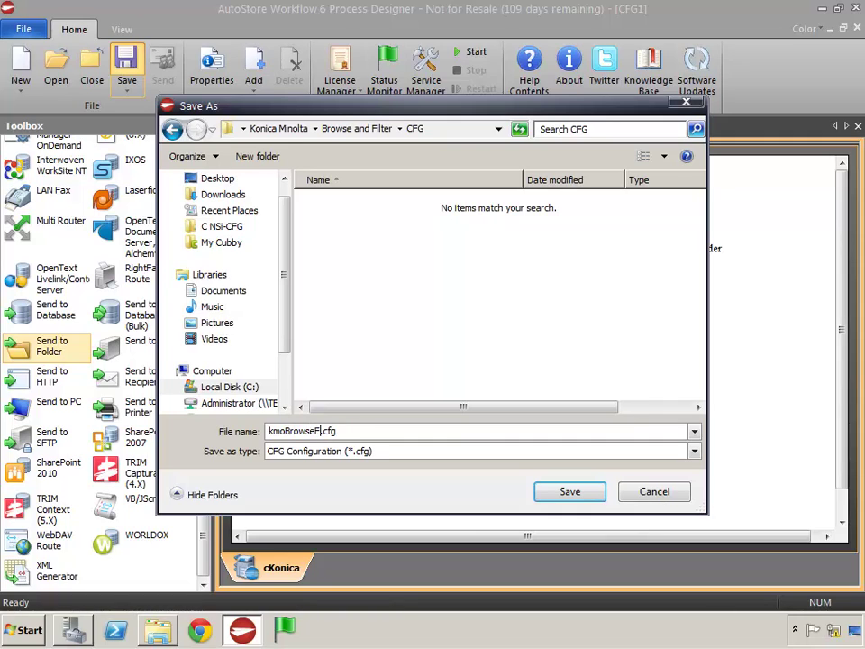
text(ilterExample)
click(569, 491)
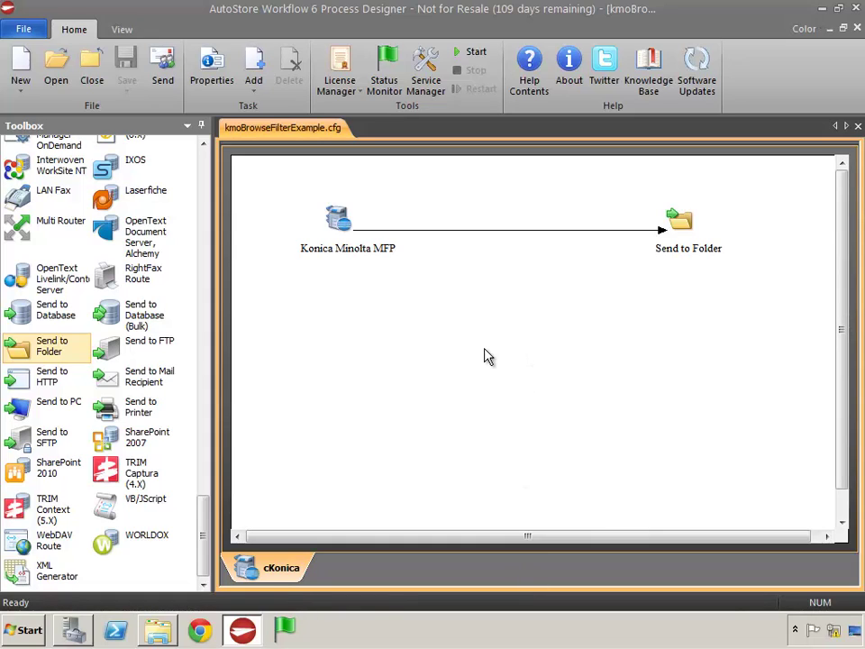
- Start the AutoStore service, switch to the bizhub Simulator and open the Send to Folder form in the AutoStore workflow
click(471, 52)
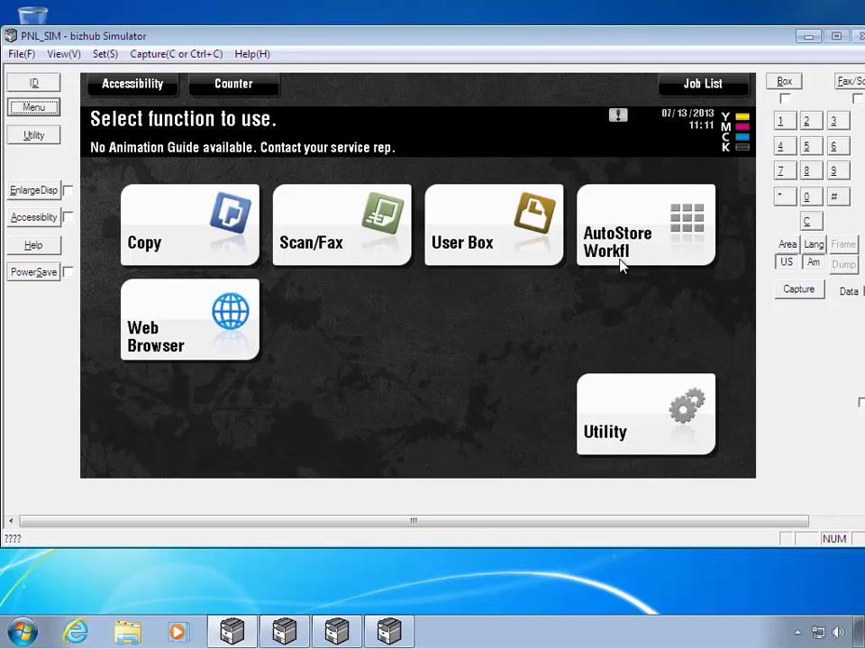
click(620, 250)
click(374, 238)
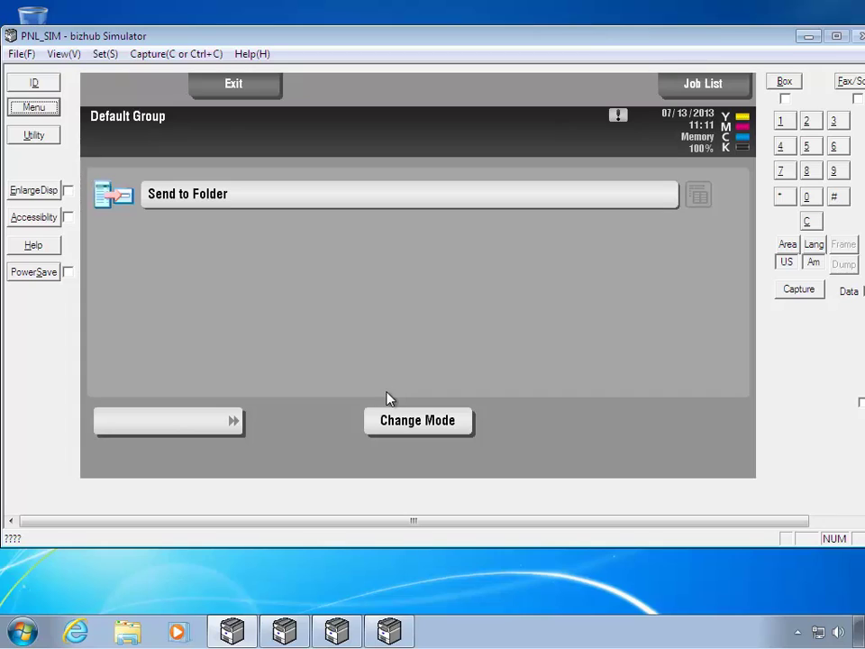
click(560, 204)
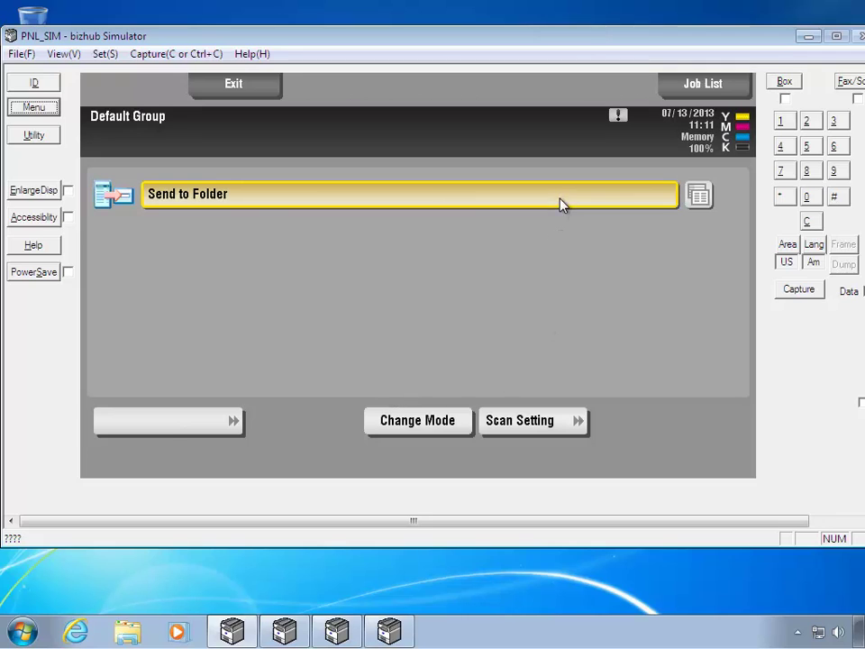
click(698, 199)
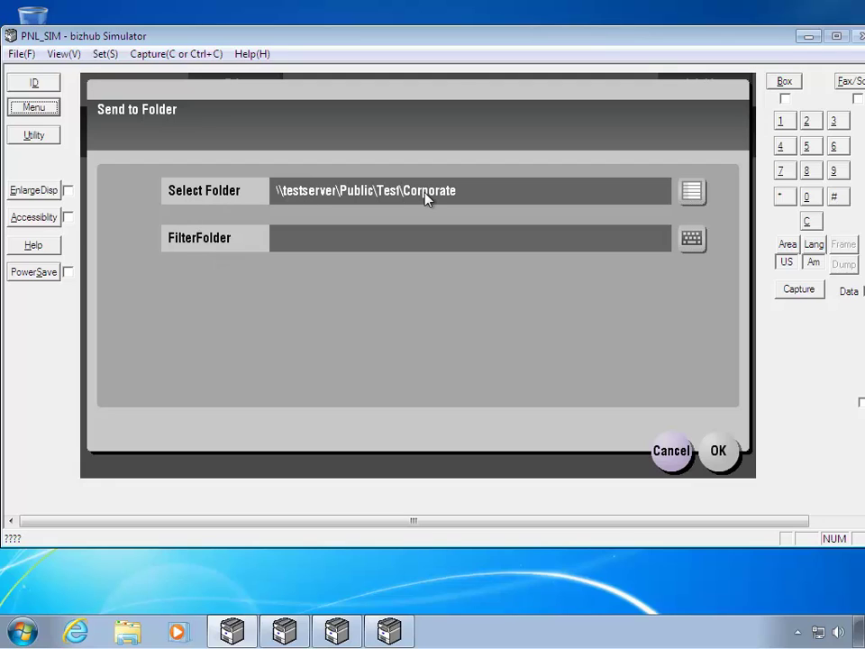
- Choose the HR subfolder of Corporate in the Select Folder field
click(692, 194)
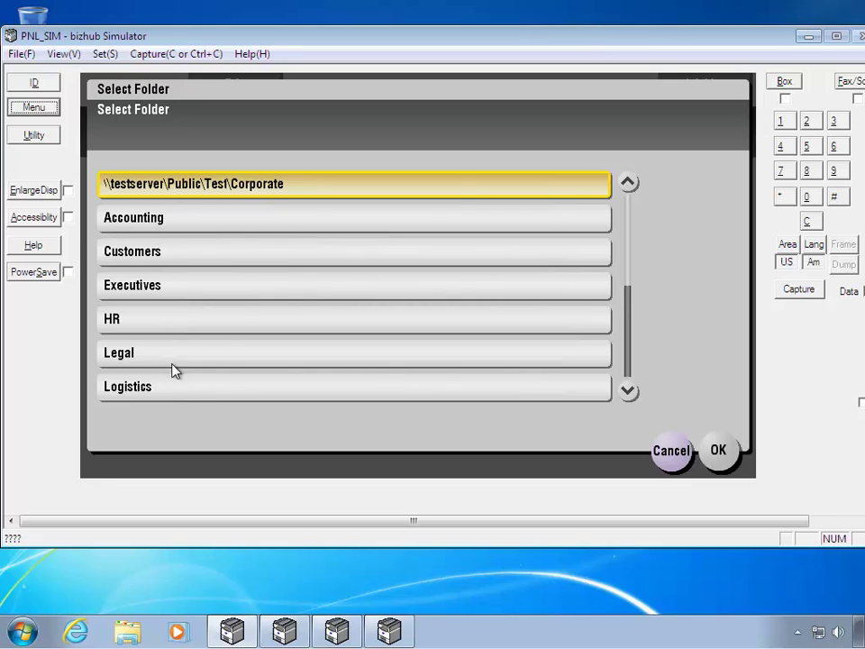
click(140, 326)
click(721, 461)
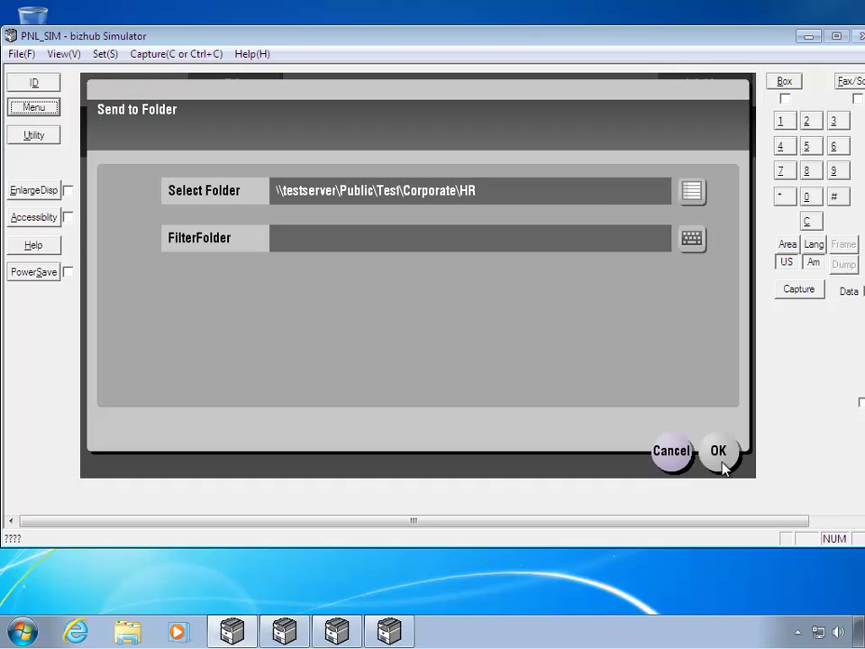
- Move the Select Folder field back up from HR to the parent Corporate folder
click(700, 198)
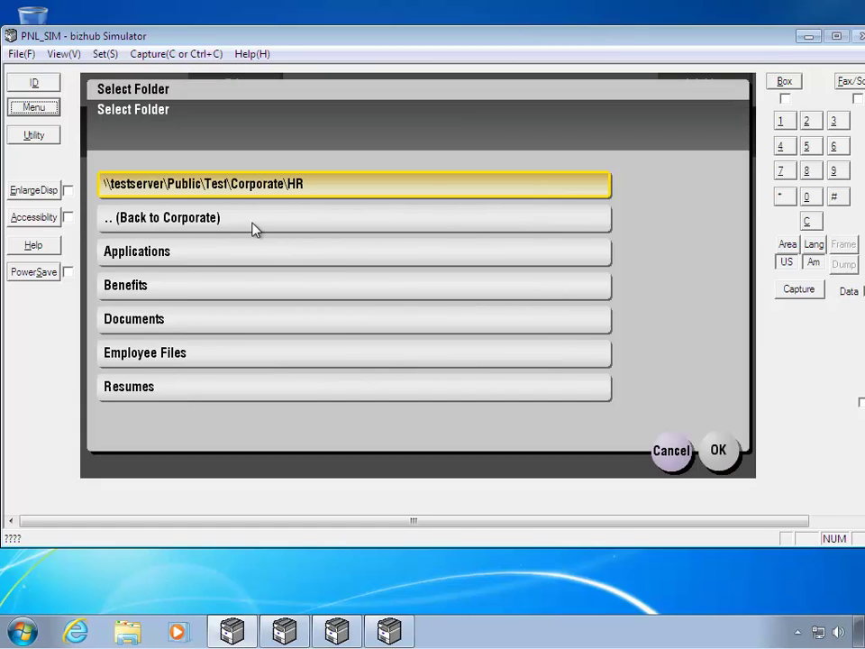
click(255, 228)
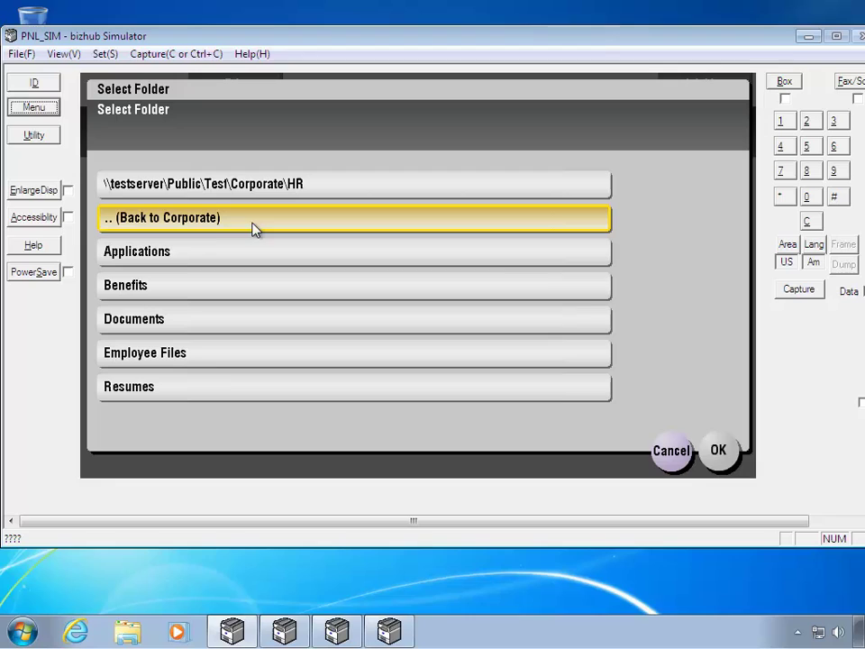
click(713, 455)
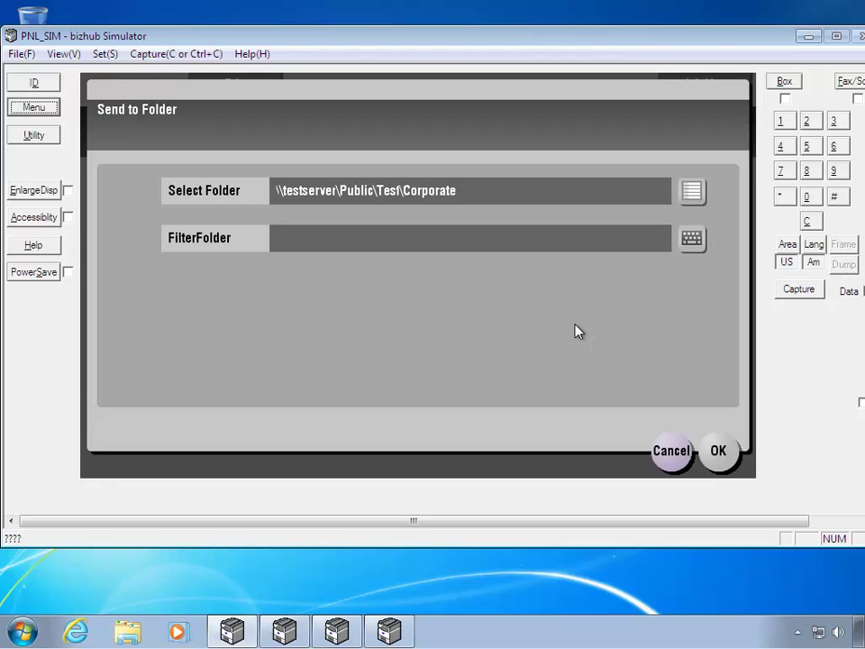
- Browse the Select Folder field down through HR to its Employee Files subfolder
click(692, 192)
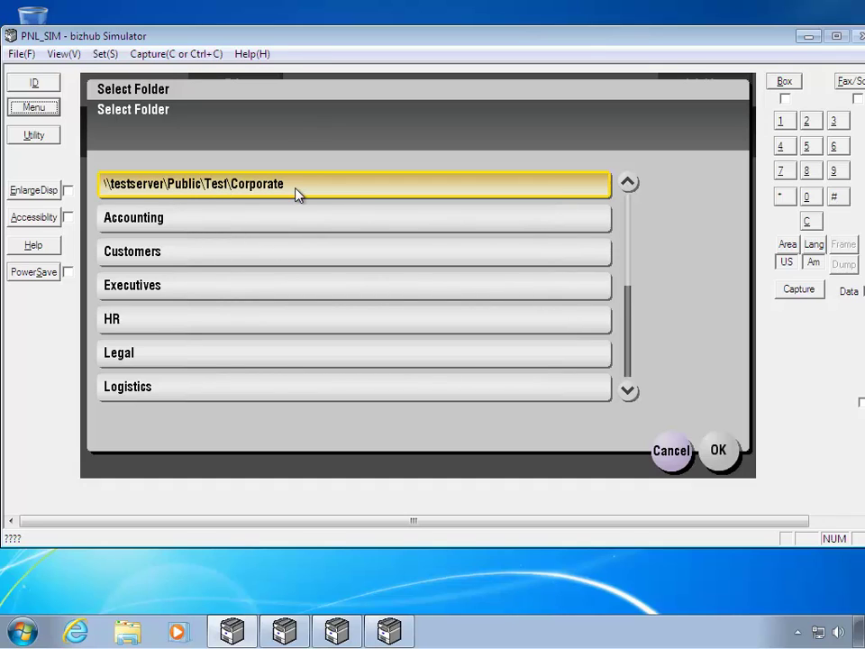
click(202, 328)
click(717, 453)
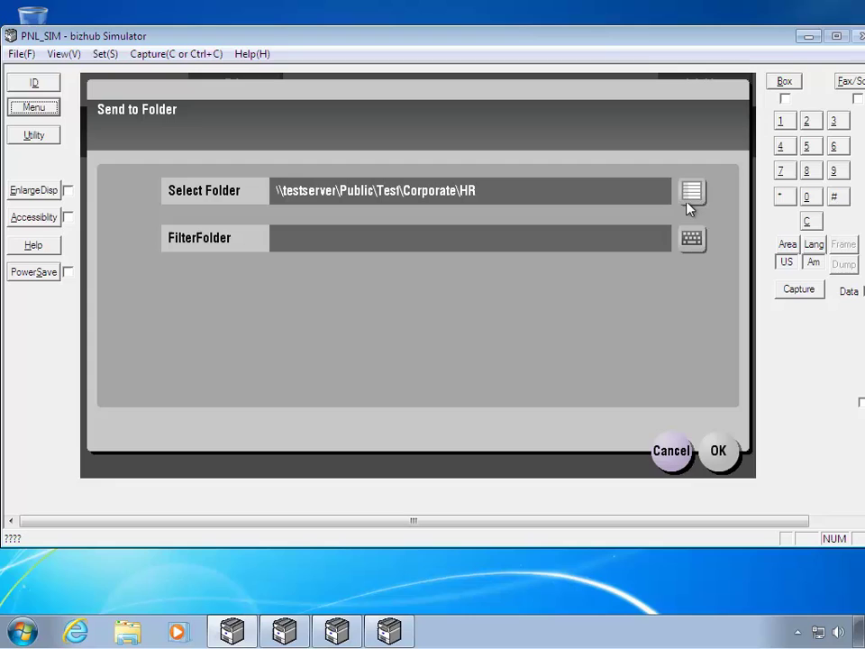
click(689, 198)
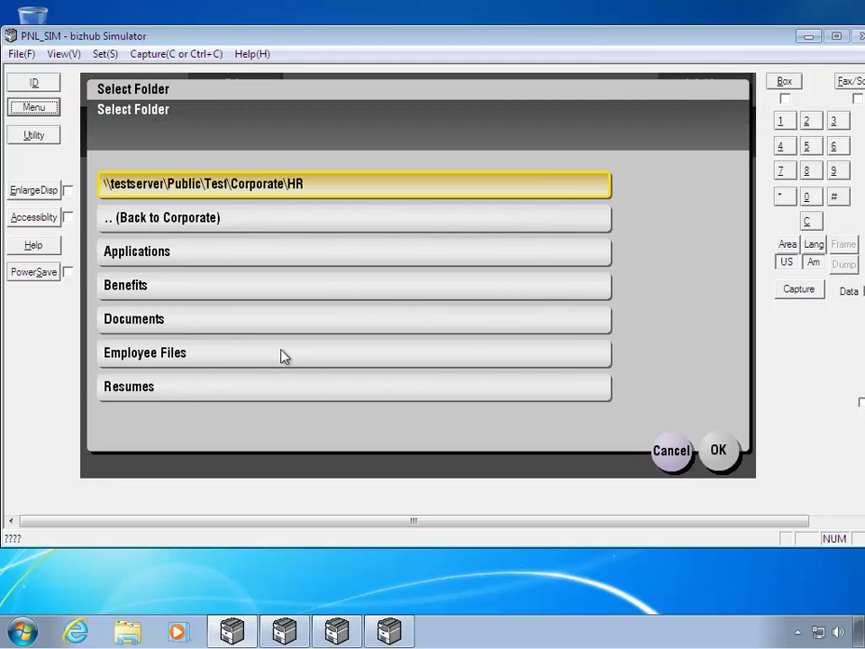
click(282, 355)
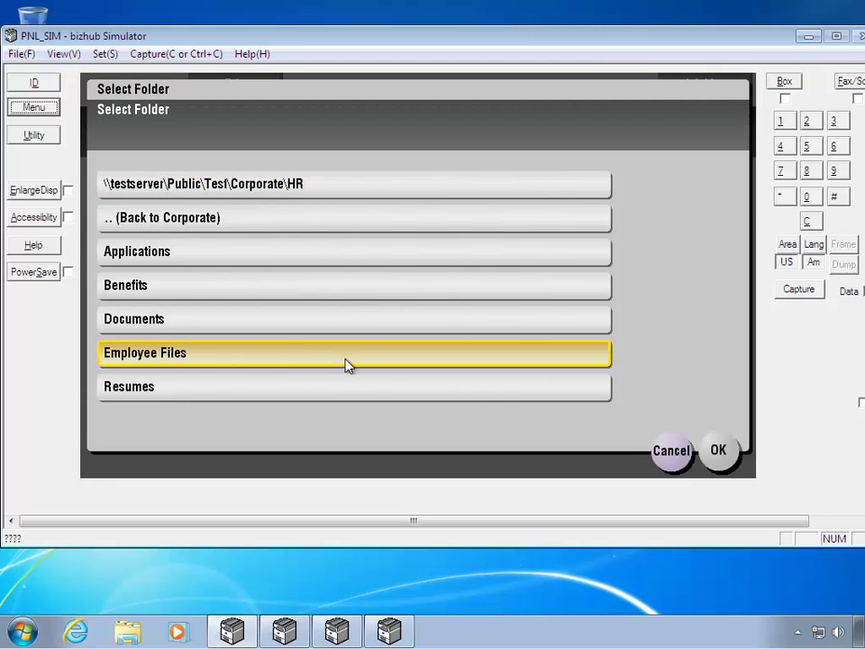
click(718, 455)
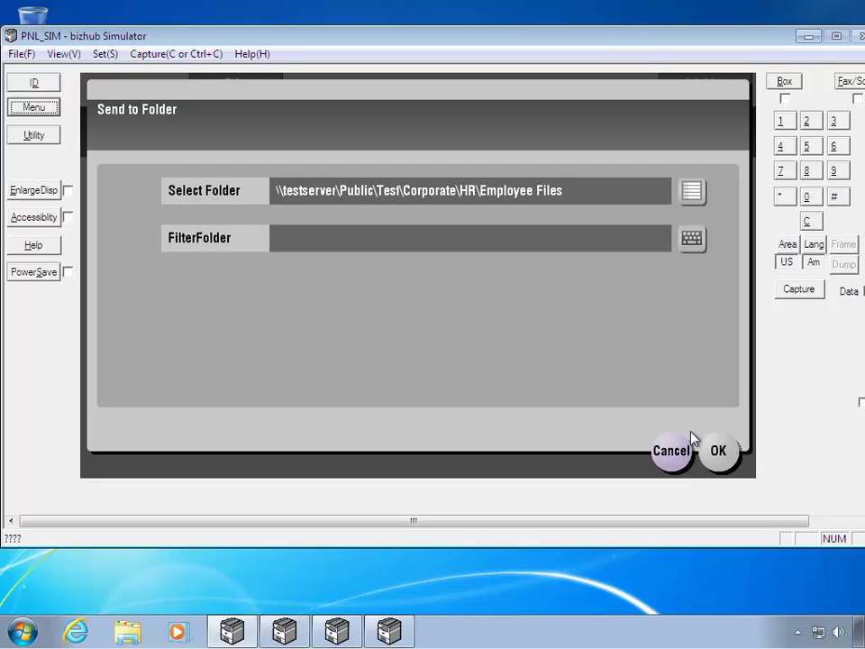
- Look through the list of employee subfolders inside Employee Files and return to its beginning
click(693, 193)
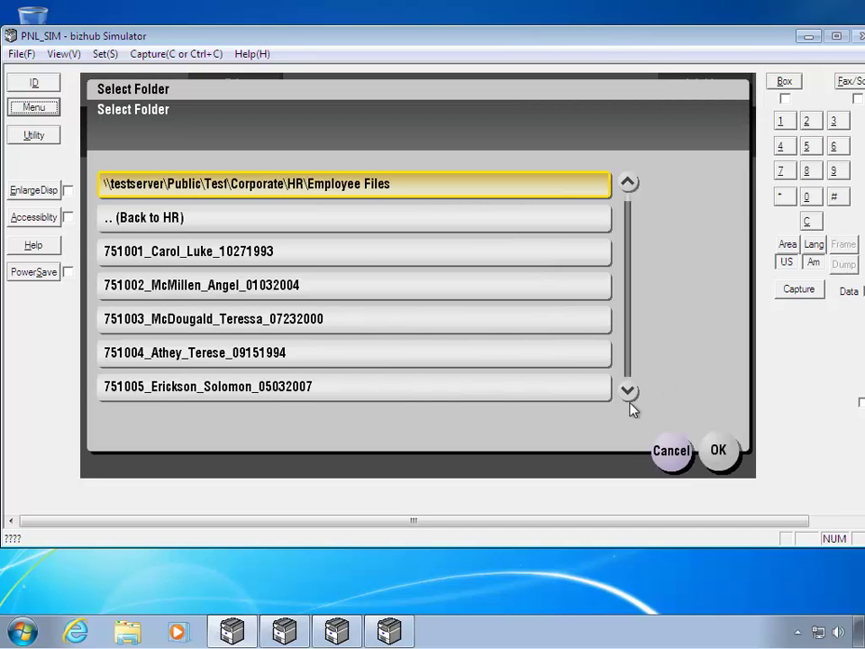
click(629, 392)
click(629, 392)
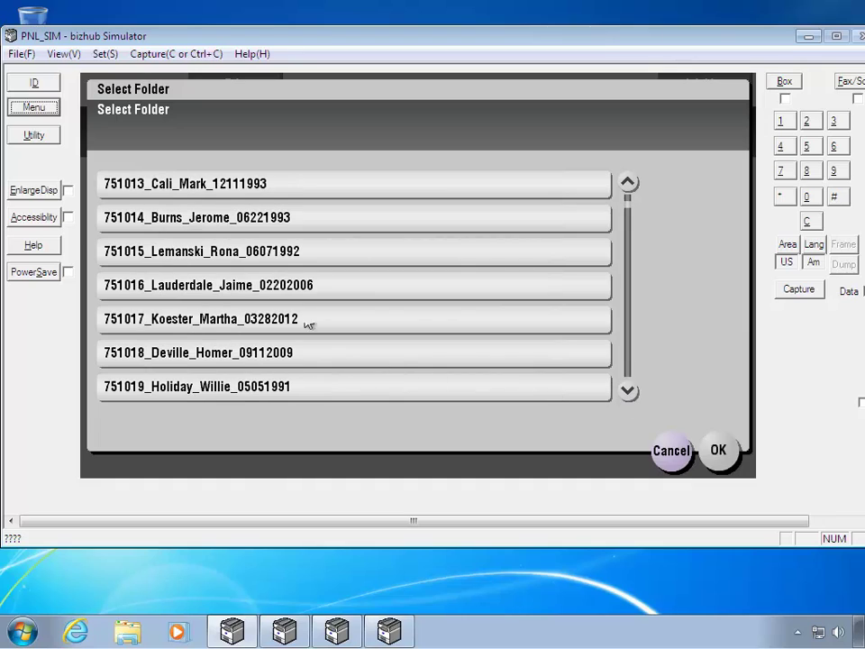
click(628, 183)
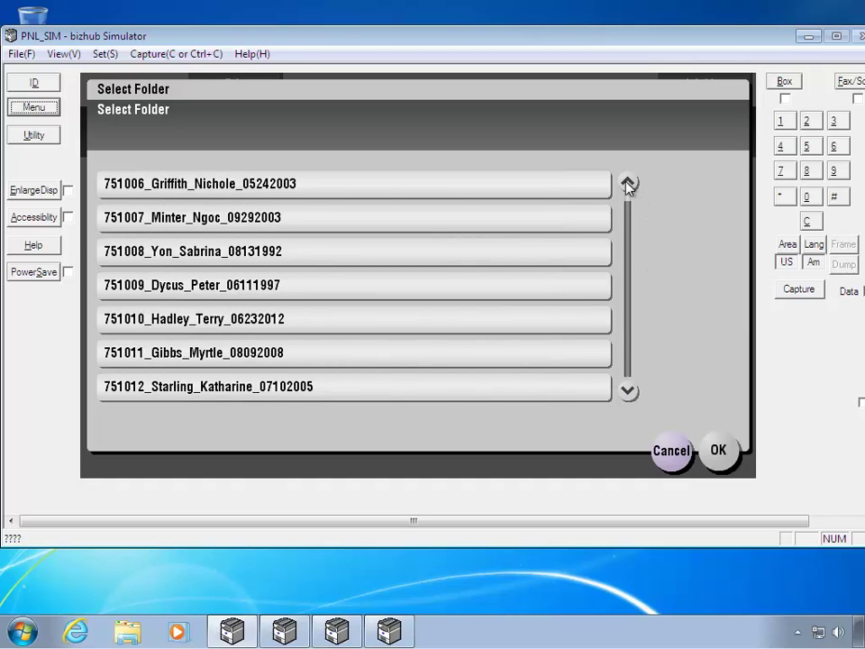
click(628, 183)
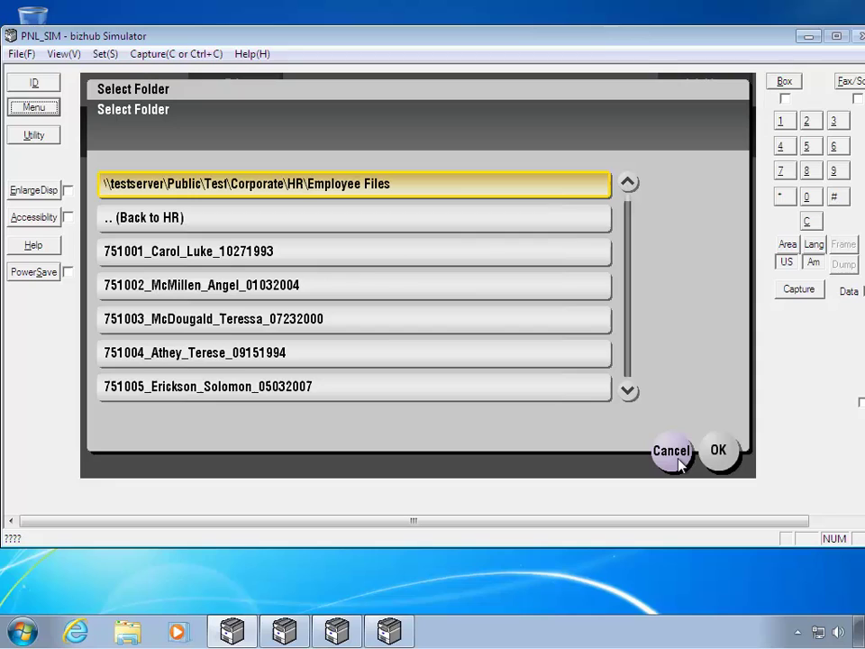
- Leave the Employee Files folder list without choosing a subfolder and set FilterFolder to "rob"
click(676, 458)
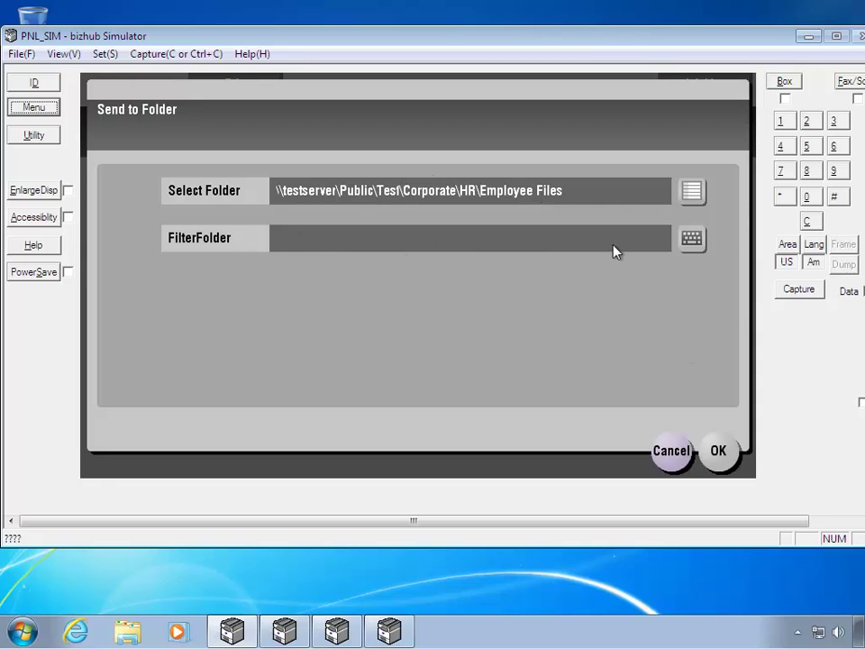
click(691, 238)
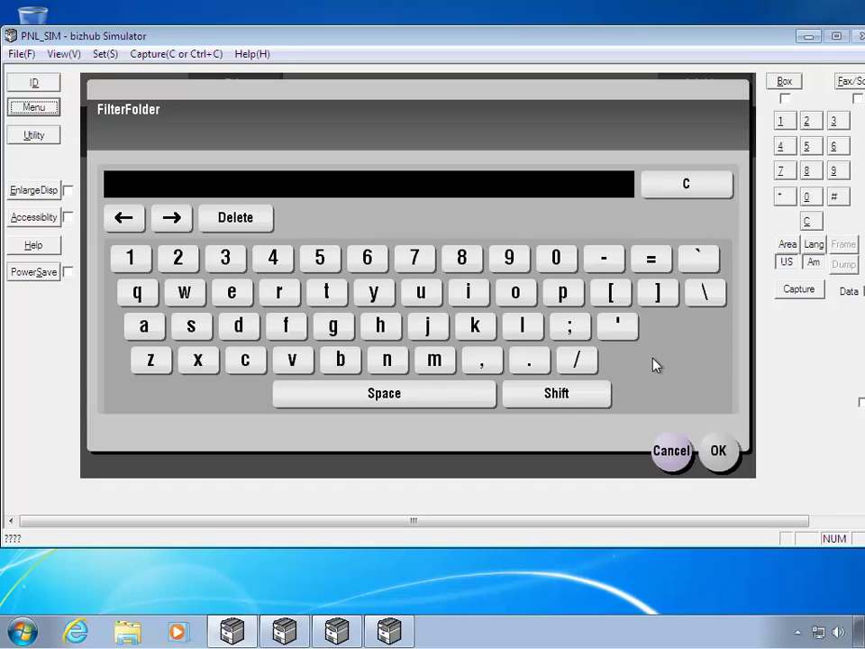
click(281, 294)
text(o)
click(340, 360)
click(720, 458)
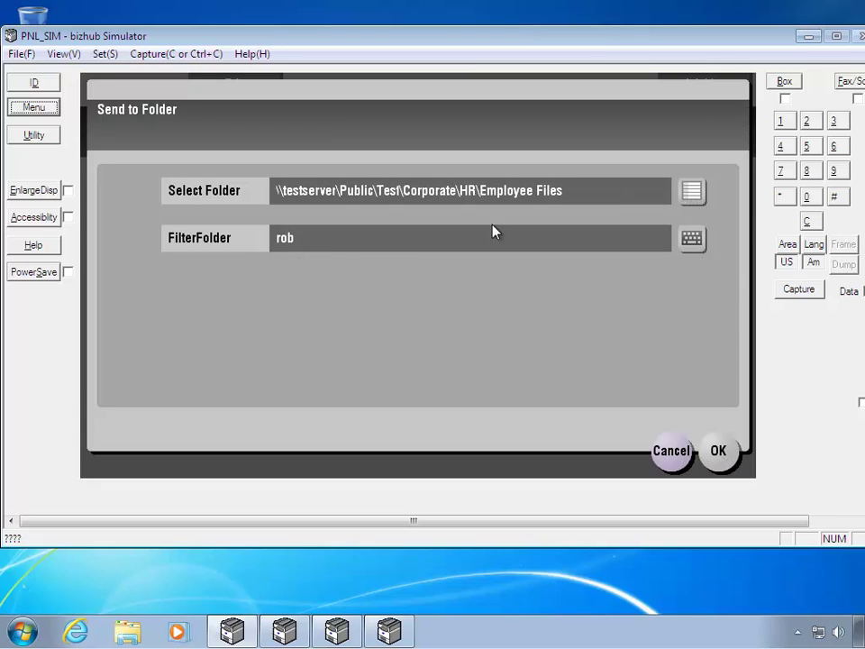
- Review the filtered Employee Files subfolders and choose the last employee folder for the Select Folder field
click(692, 190)
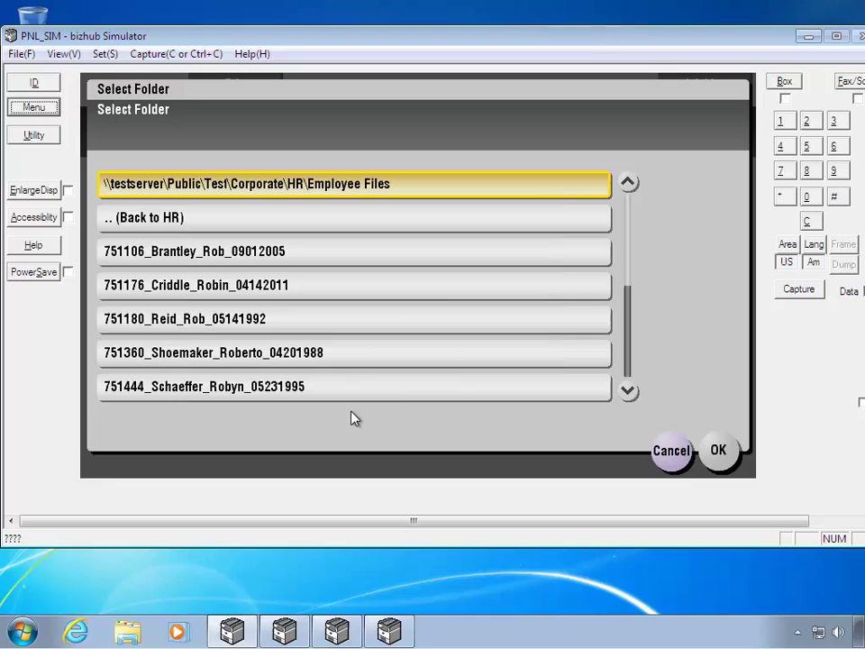
click(629, 392)
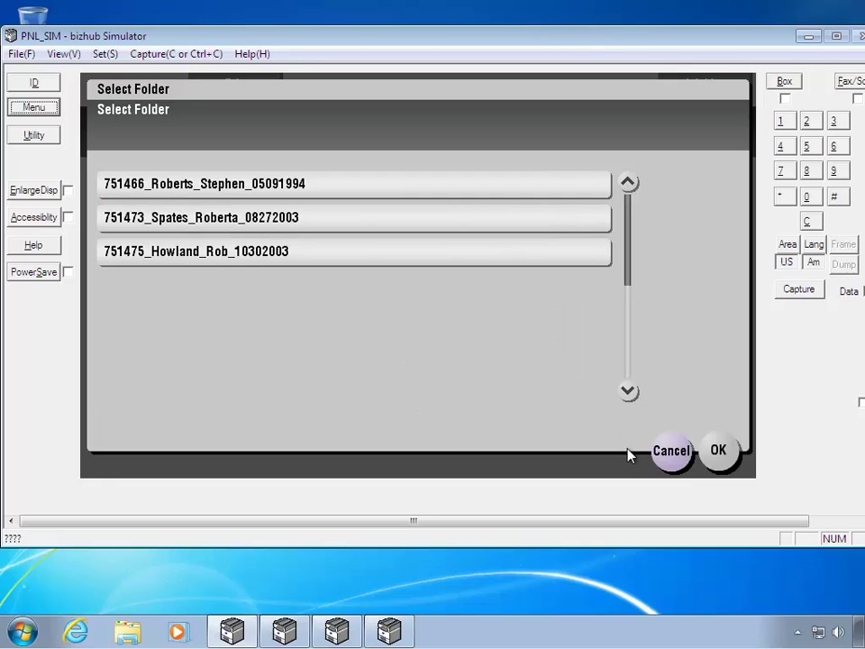
click(628, 184)
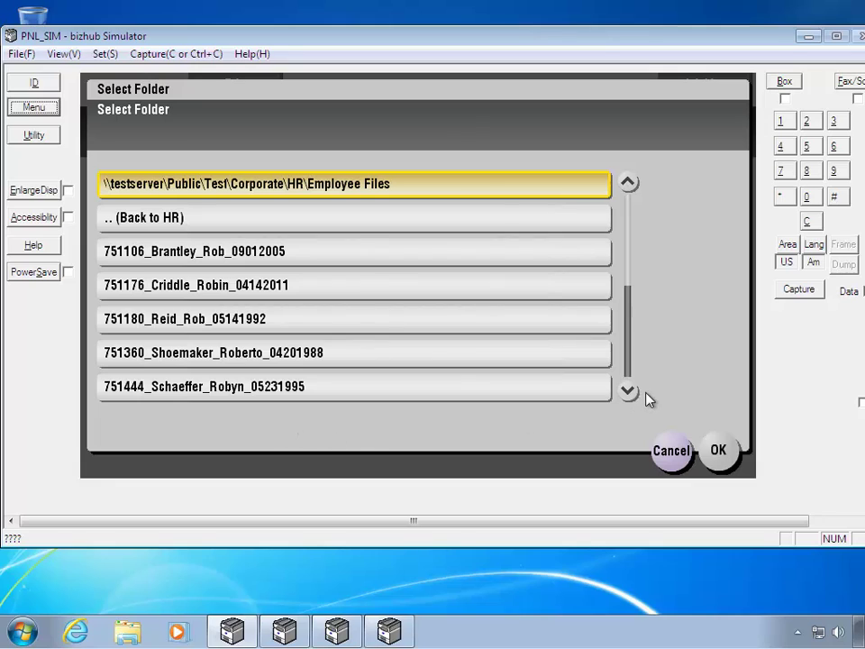
click(629, 392)
click(311, 256)
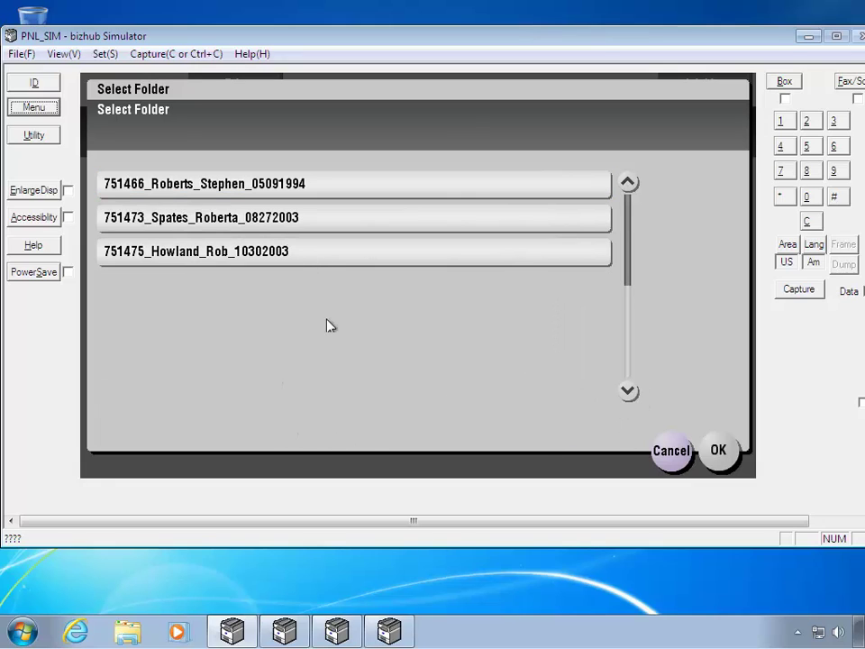
click(718, 453)
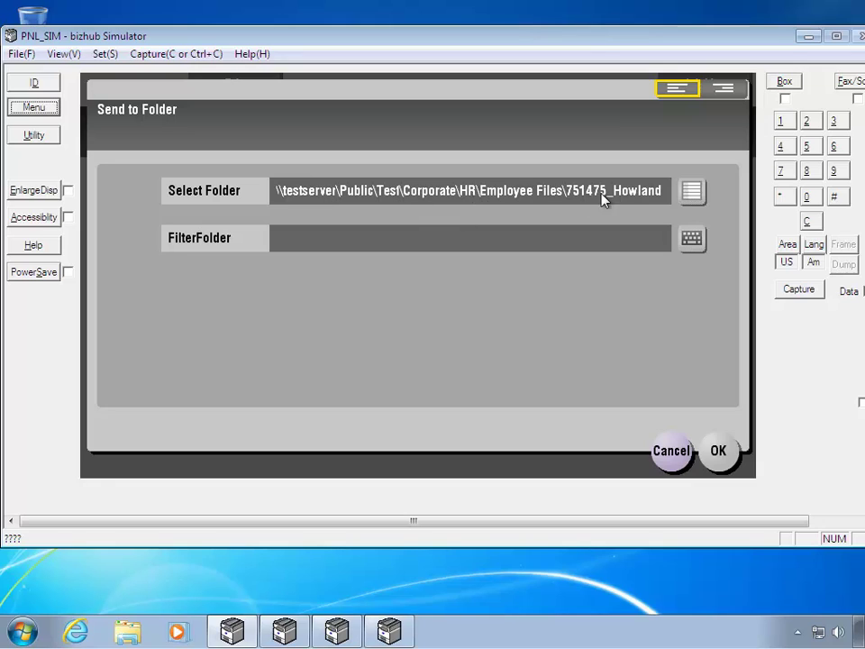
- Examine both the beginning and the end of the long path in the Select Folder field
click(726, 92)
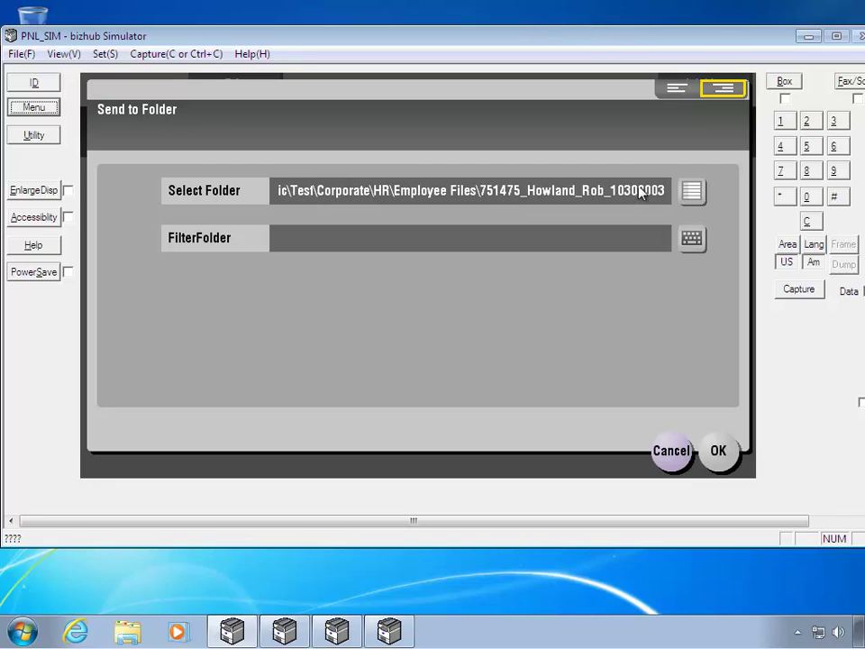
click(676, 89)
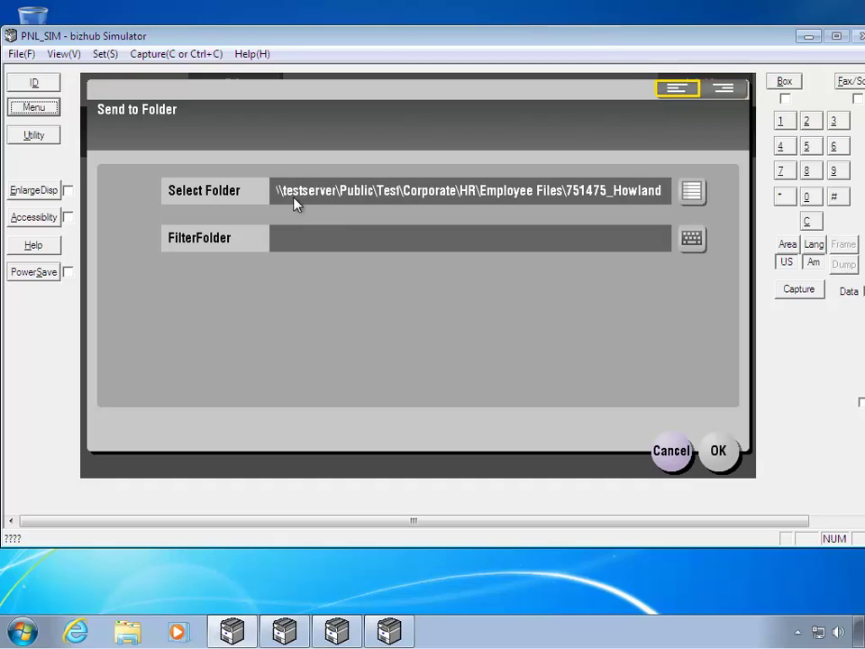
click(726, 90)
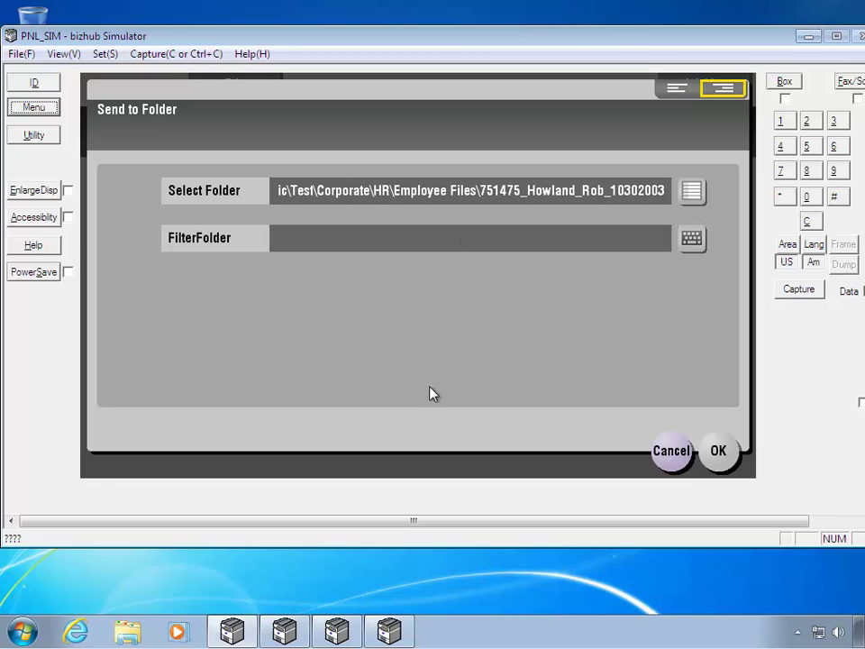
- Accept the Send to Folder form with the chosen employee folder and reopen the form
click(720, 455)
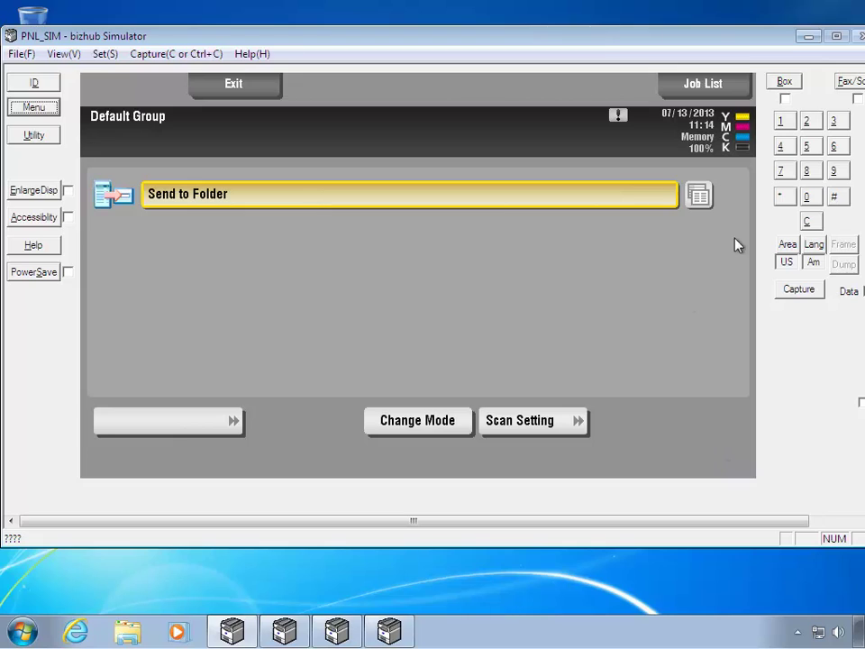
click(700, 196)
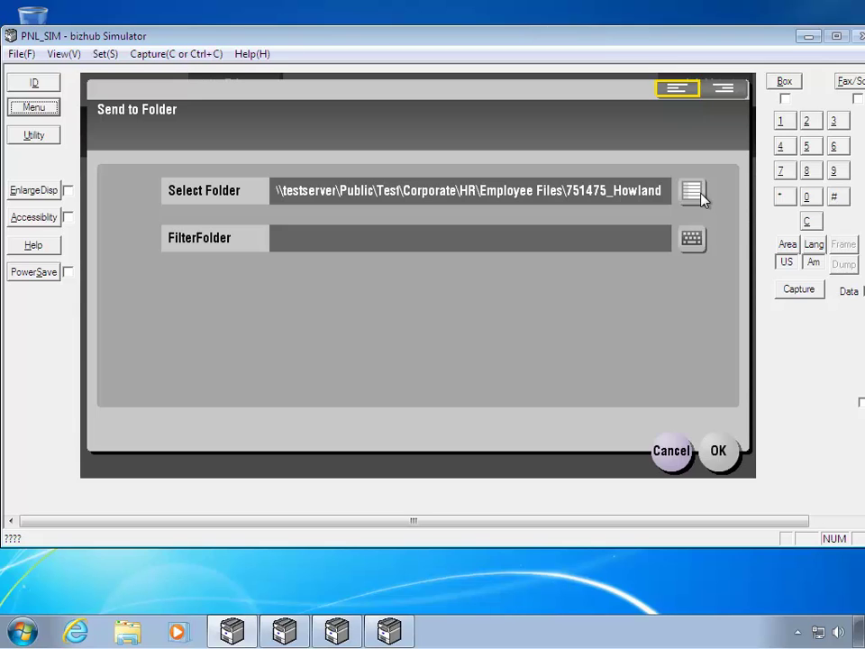